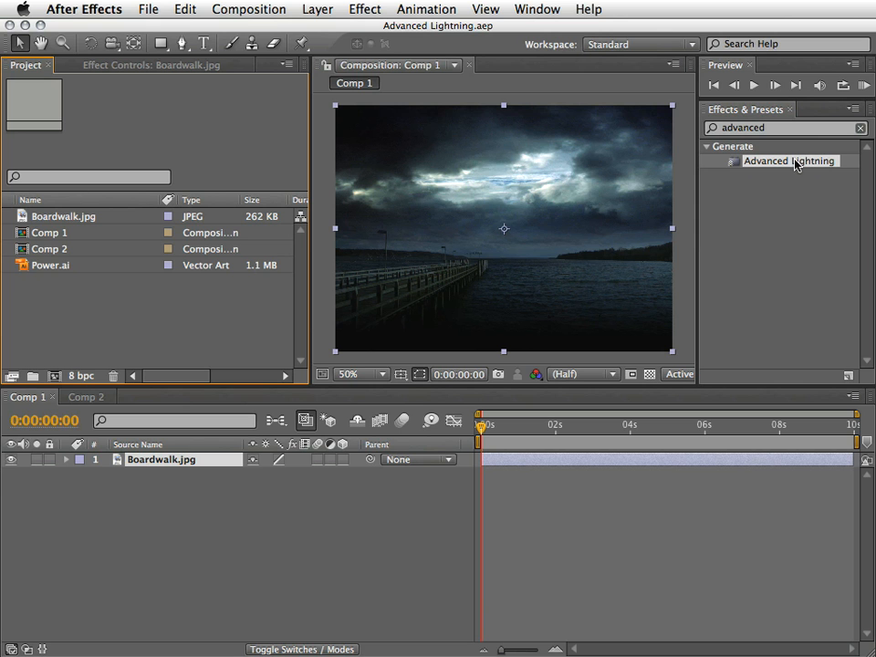
Apply Advanced Lightning to the Boardwalk.jpg layer with Conductivity State 1.0 and Composite on Original enabled.
{"action": "left_click_drag", "start_coordinate": [792, 162], "coordinate": [624, 194]}
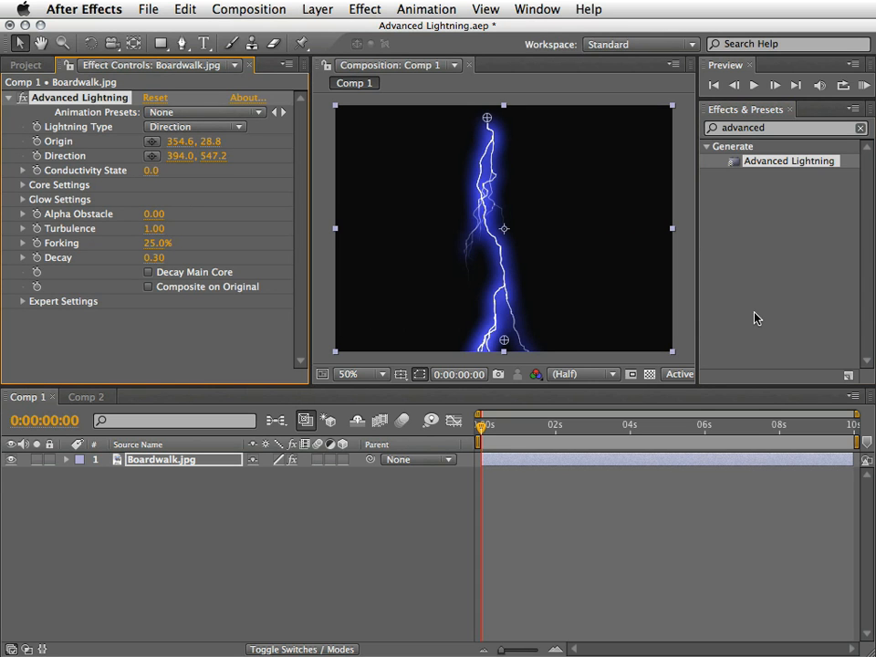
{"action": "left_click_drag", "start_coordinate": [480, 425], "coordinate": [455, 423]}
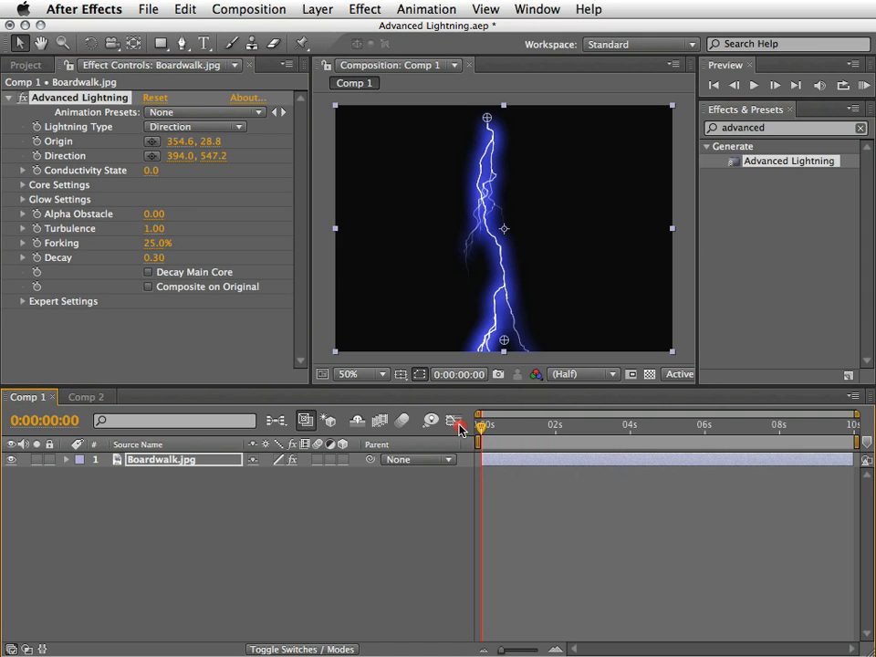
{"action": "mouse_move", "coordinate": [152, 171]}
{"action": "left_mouse_down"}
{"action": "mouse_move", "coordinate": [176, 174]}
{"action": "mouse_move", "coordinate": [138, 174]}
{"action": "mouse_move", "coordinate": [180, 178]}
{"action": "mouse_move", "coordinate": [135, 178]}
{"action": "mouse_move", "coordinate": [142, 178]}
{"action": "left_mouse_up"}
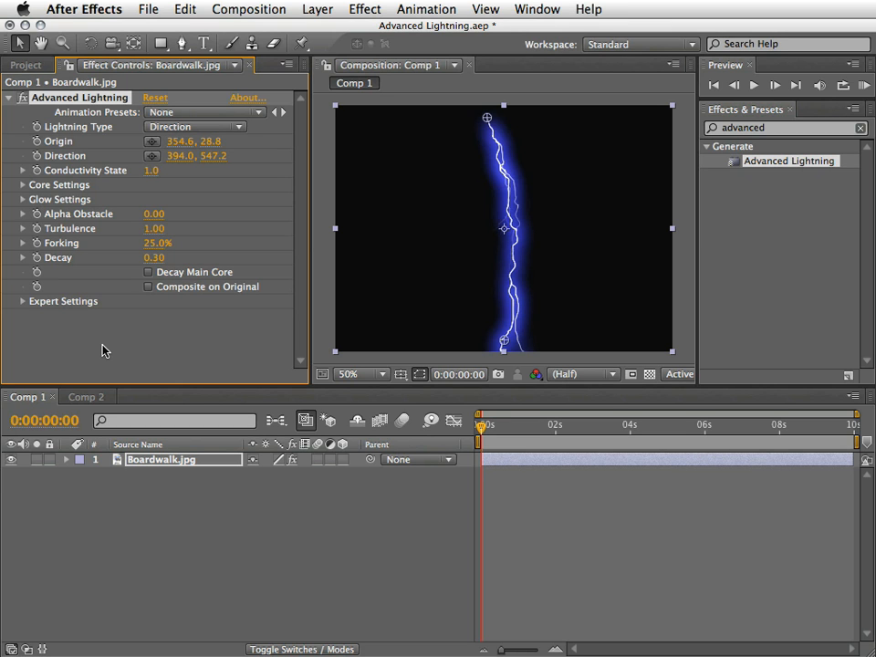
{"action": "left_click", "coordinate": [150, 288]}
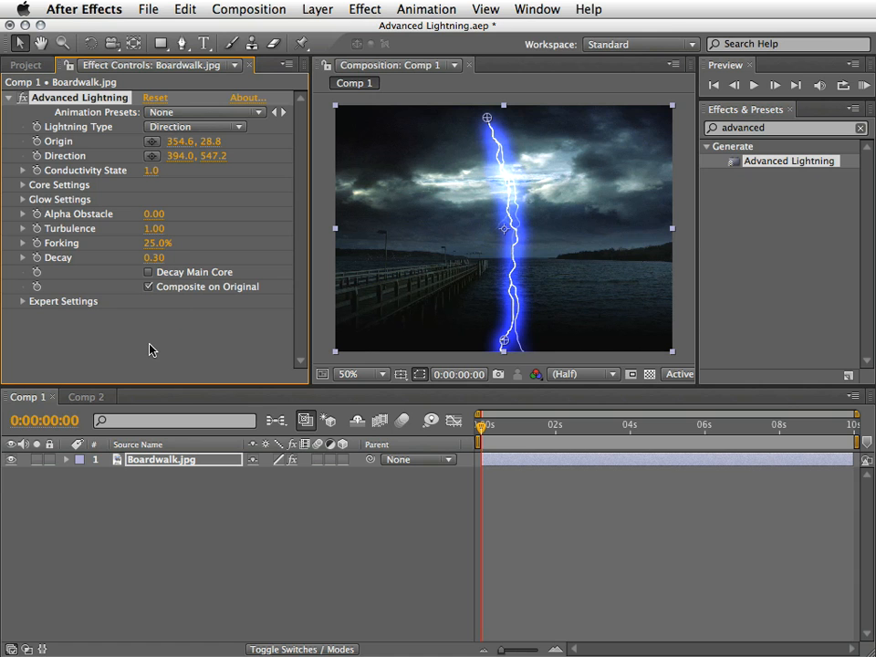
Move the lightning's origin into the bright clouds at about 516.6, 120.8 and its direction point to about 486.0, 545.2.
{"action": "left_click_drag", "start_coordinate": [487, 118], "coordinate": [529, 172]}
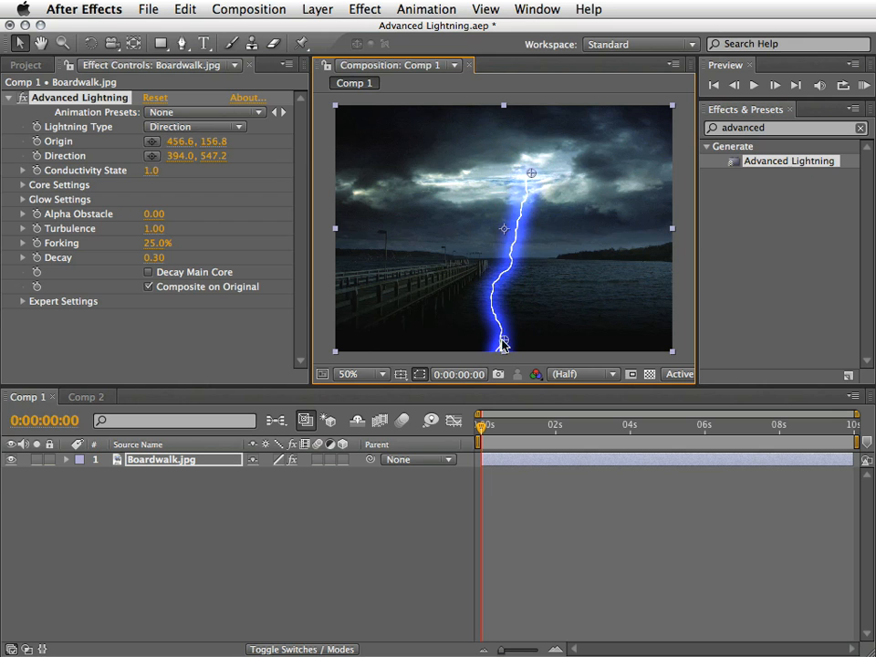
{"action": "left_click_drag", "start_coordinate": [503, 343], "coordinate": [542, 342]}
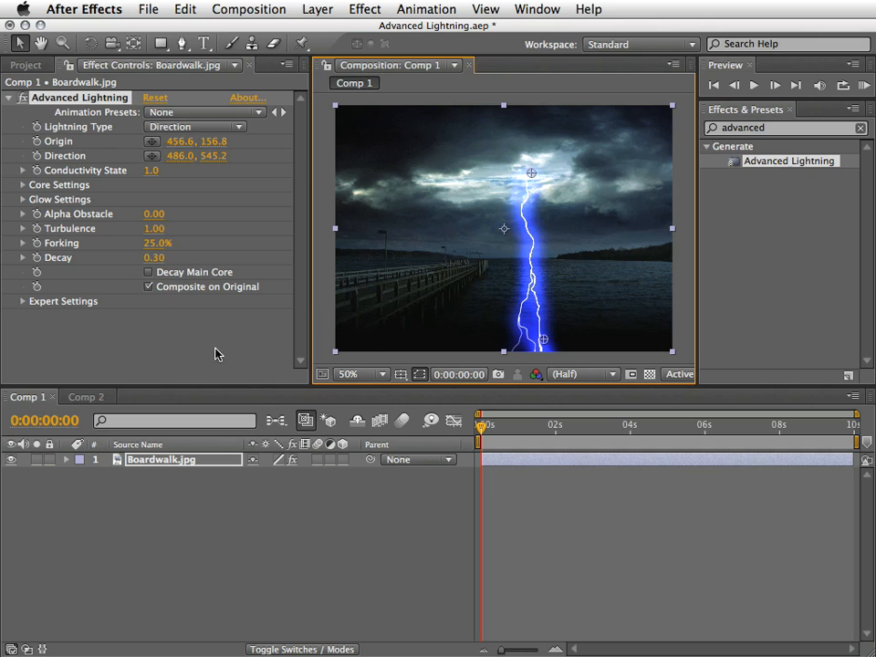
{"action": "left_click_drag", "start_coordinate": [531, 173], "coordinate": [556, 157]}
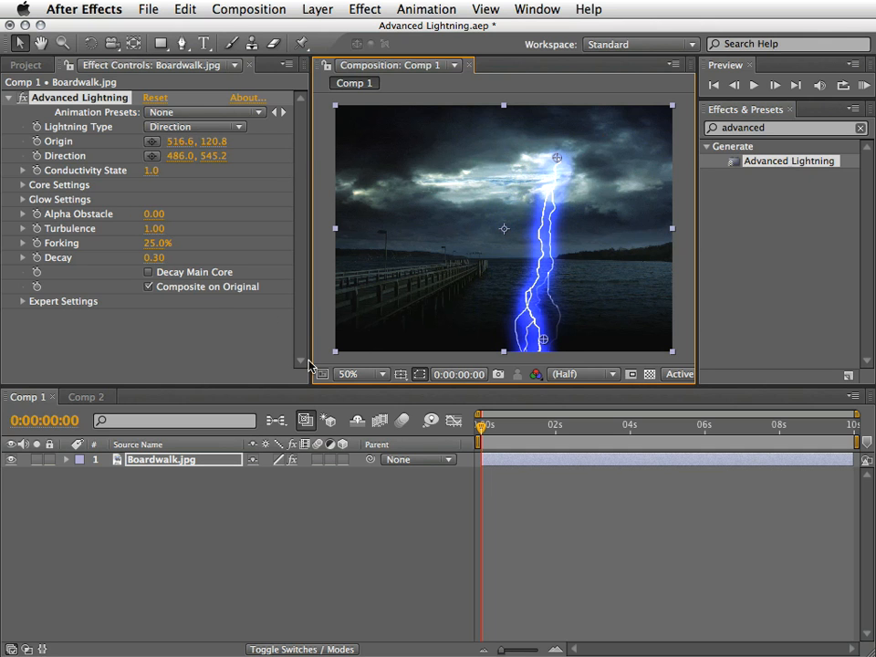
Try the Strike, Breaking, Bouncey, Vertical, Anywhere, Two-Way Strike and Omni lightning types on the bolt.
{"action": "left_click", "coordinate": [233, 128]}
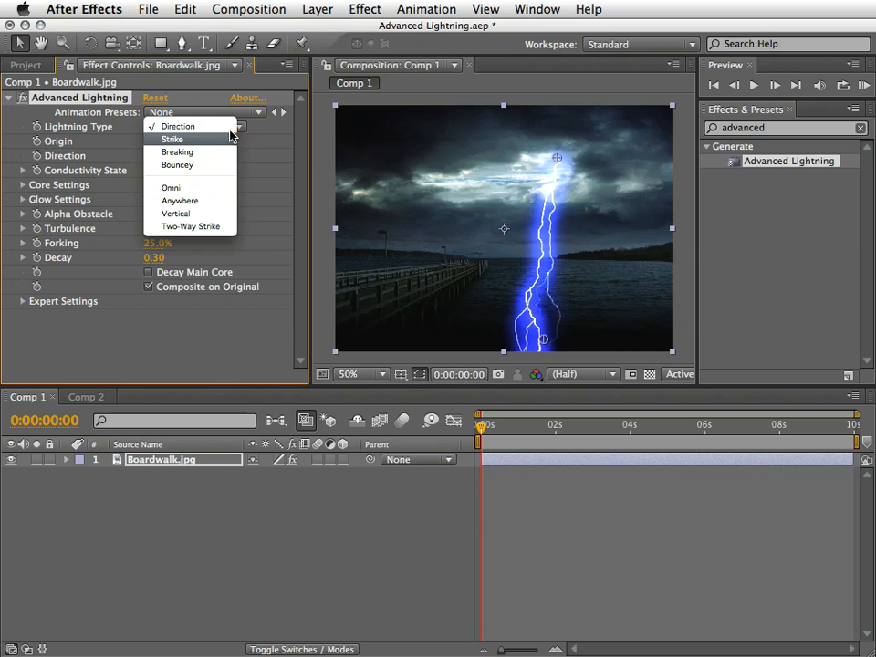
{"action": "left_click", "coordinate": [230, 139]}
{"action": "left_click", "coordinate": [234, 128]}
{"action": "left_click", "coordinate": [225, 140]}
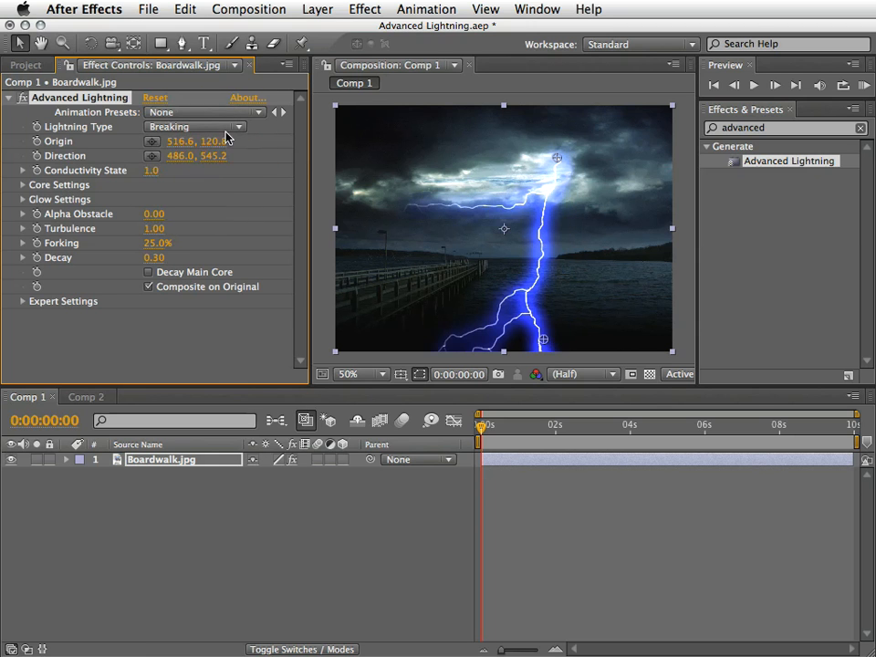
{"action": "left_click", "coordinate": [228, 131]}
{"action": "left_click", "coordinate": [225, 137]}
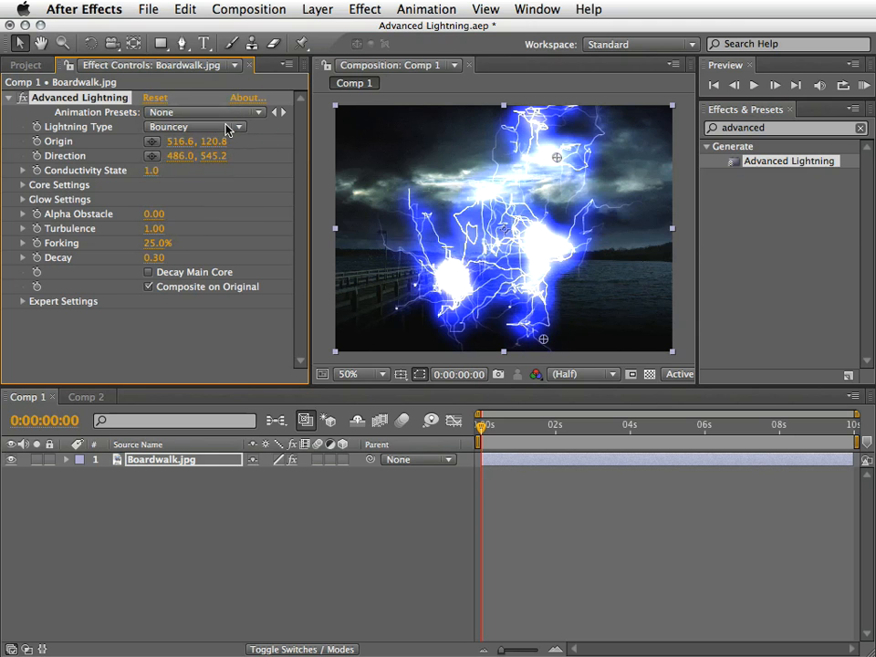
{"action": "left_click", "coordinate": [228, 130]}
{"action": "left_click", "coordinate": [217, 175]}
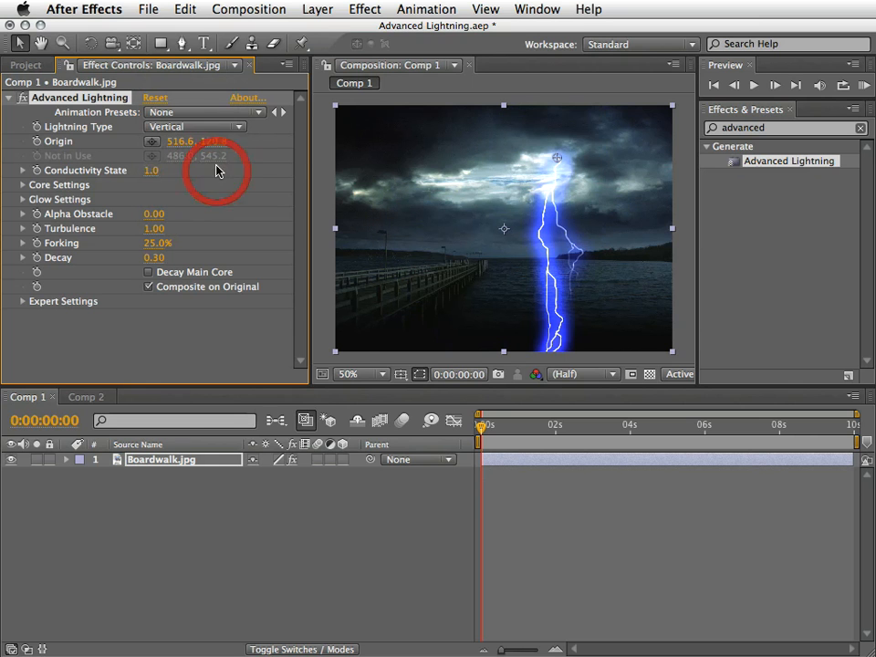
{"action": "left_click", "coordinate": [225, 128]}
{"action": "left_click", "coordinate": [224, 113]}
{"action": "left_click", "coordinate": [225, 128]}
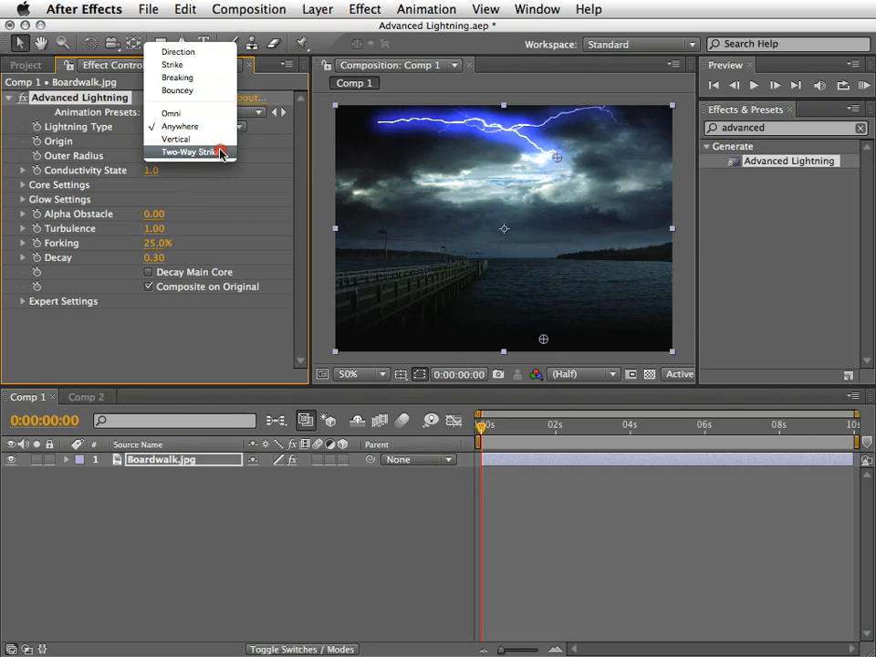
{"action": "left_click", "coordinate": [219, 152]}
{"action": "left_click", "coordinate": [221, 127]}
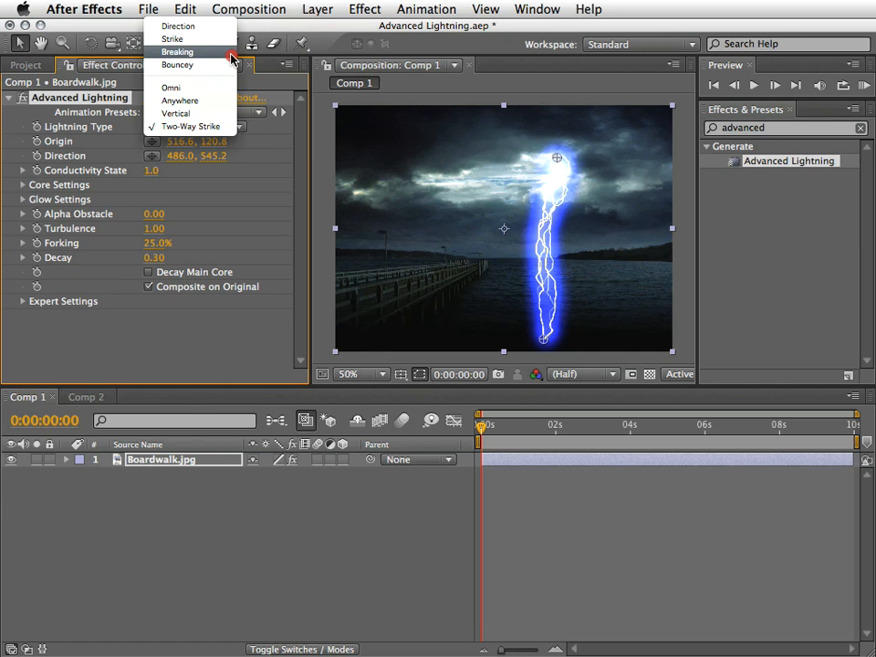
{"action": "left_click", "coordinate": [228, 88]}
Set the Lightning Type to Breaking and the Conductivity State to 1.2.
{"action": "left_click", "coordinate": [217, 128]}
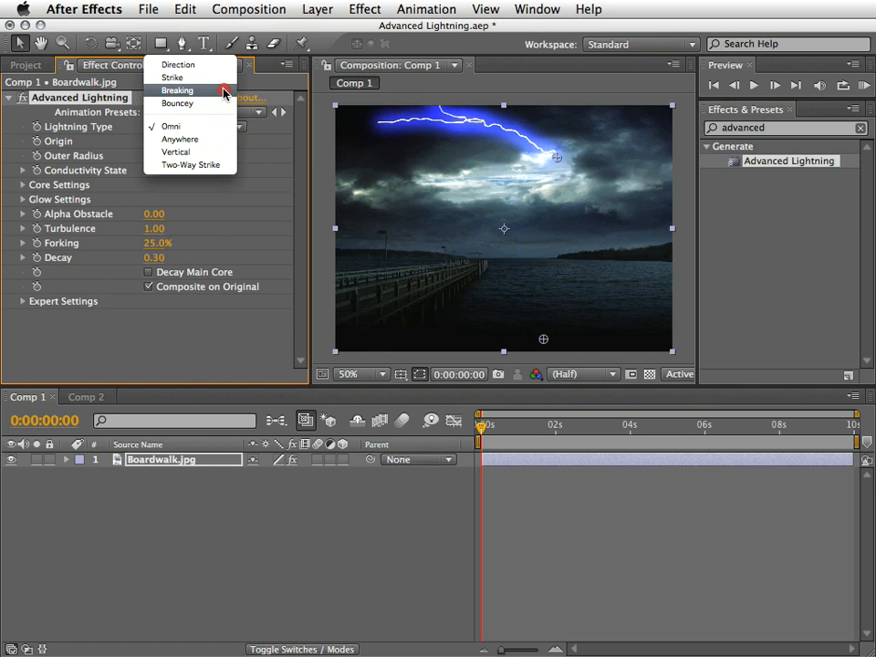
{"action": "left_click", "coordinate": [229, 91]}
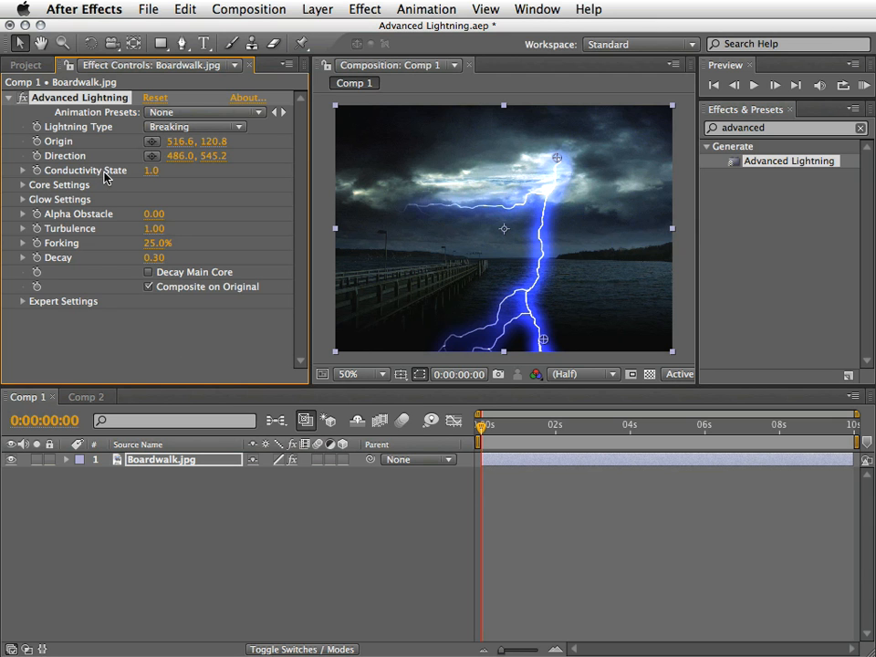
{"action": "mouse_move", "coordinate": [150, 173]}
{"action": "left_mouse_down"}
{"action": "mouse_move", "coordinate": [254, 172]}
{"action": "mouse_move", "coordinate": [155, 176]}
{"action": "left_mouse_up"}
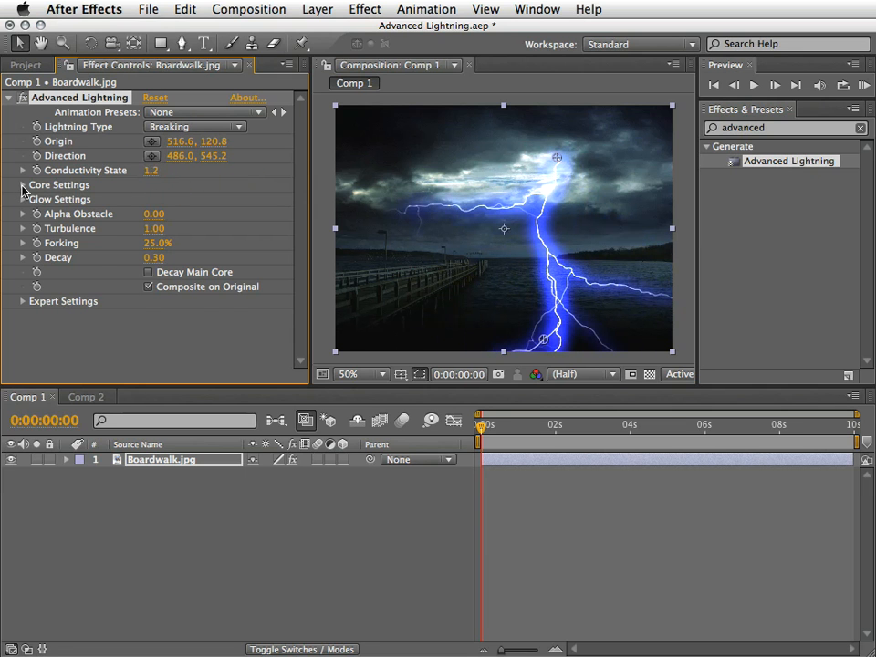
In the Core Settings, set the Core Radius to 2.1 and the Core Opacity to 77%.
{"action": "left_click", "coordinate": [23, 186]}
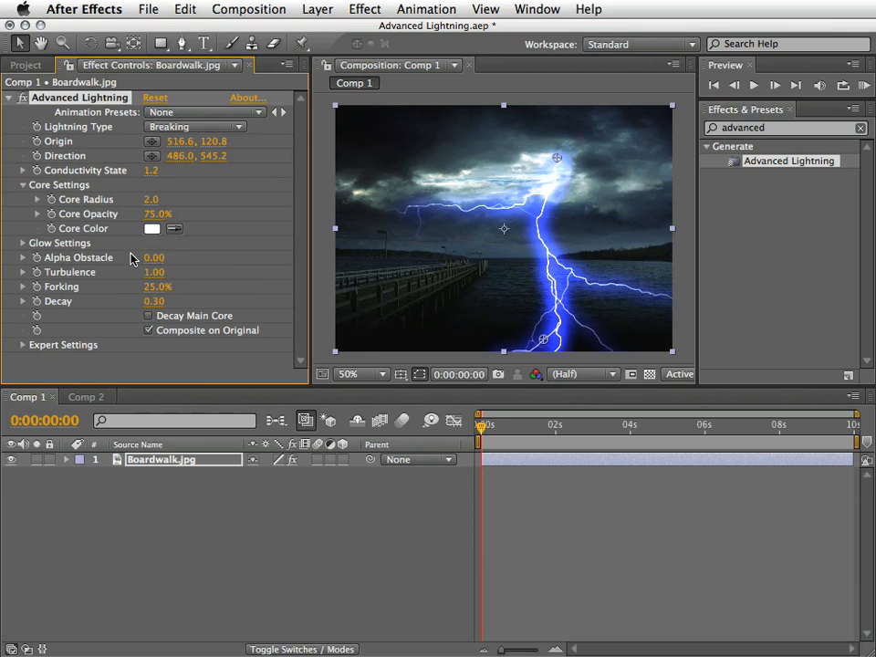
{"action": "left_click_drag", "start_coordinate": [149, 206], "coordinate": [186, 218]}
Set the Glow Radius to 50.7, then try a Glow Opacity of 0% and undo that opacity change.
{"action": "left_click", "coordinate": [23, 243]}
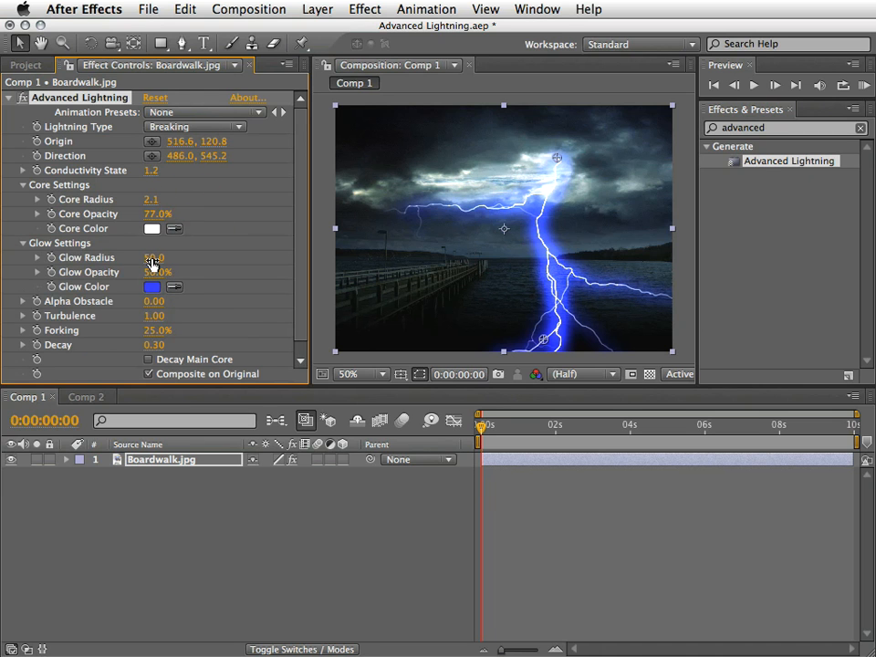
{"action": "left_click_drag", "start_coordinate": [154, 258], "coordinate": [95, 279]}
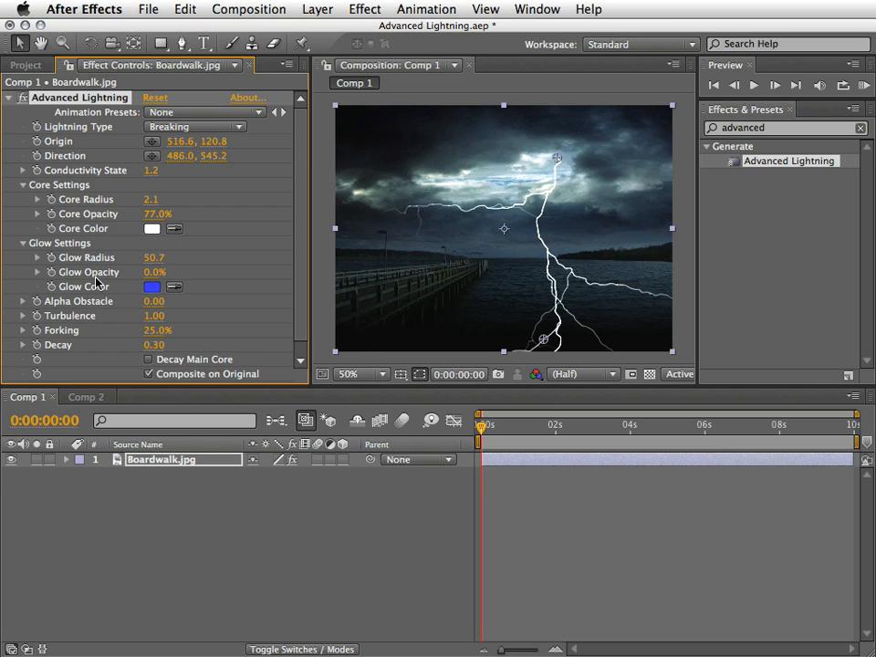
{"action": "key", "text": "super+z"}
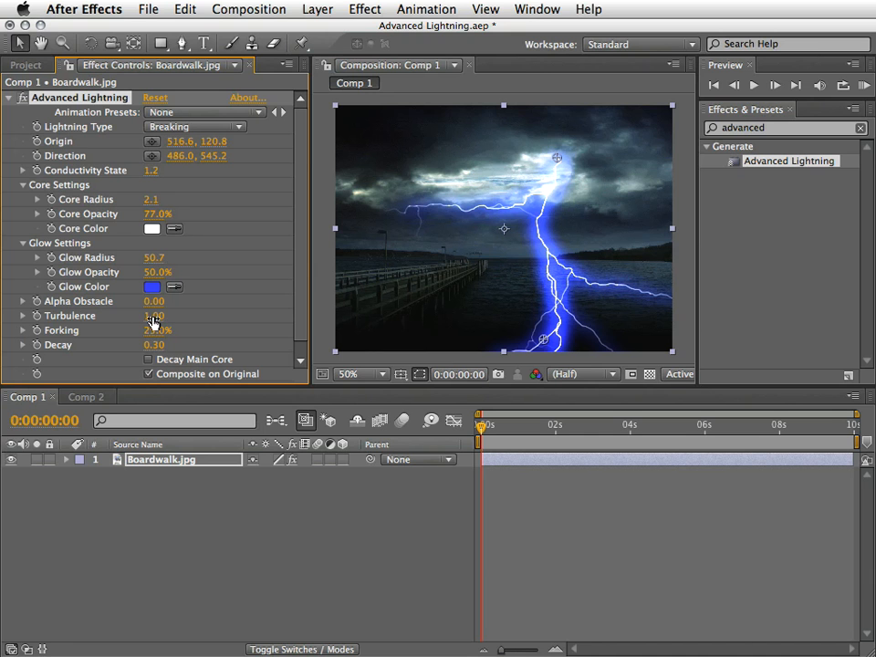
Set the lightning's Turbulence to 1.14 and its Forking to 65%.
{"action": "left_click_drag", "start_coordinate": [151, 322], "coordinate": [234, 318]}
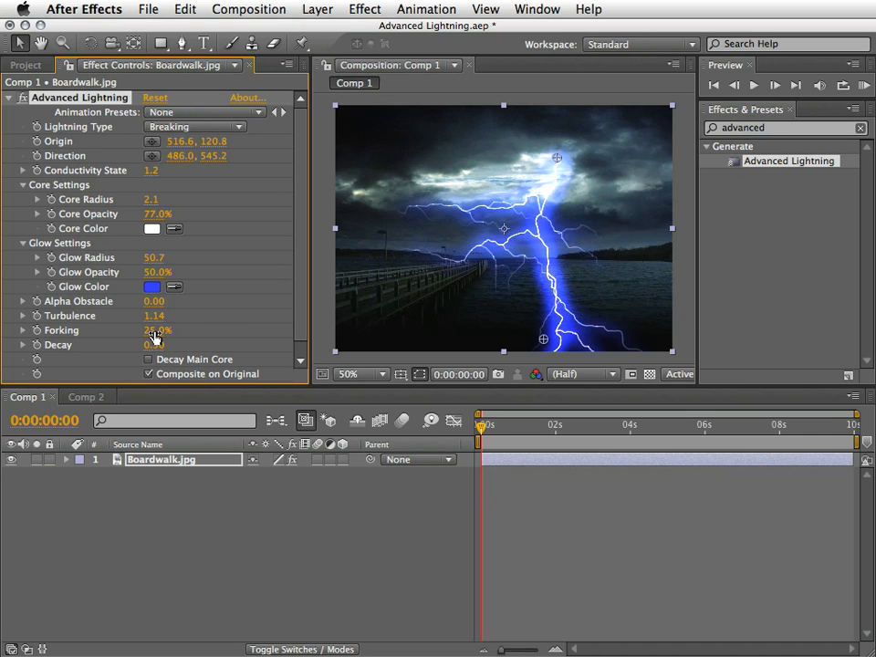
{"action": "left_click_drag", "start_coordinate": [155, 335], "coordinate": [186, 330]}
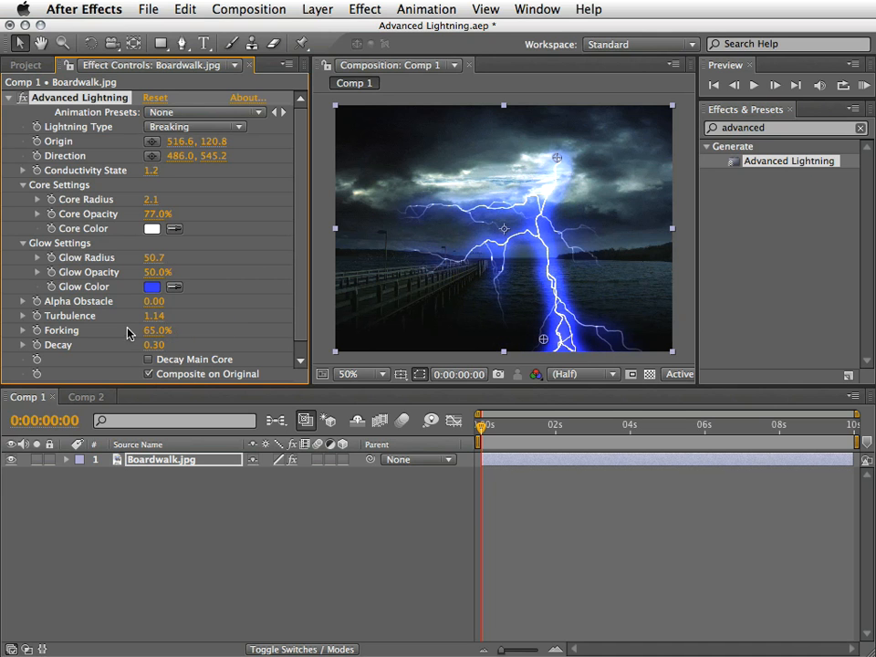
Set the lightning's Decay to 0.25, and try Decay Main Core before switching it off again.
{"action": "mouse_move", "coordinate": [153, 351]}
{"action": "left_mouse_down"}
{"action": "mouse_move", "coordinate": [166, 345]}
{"action": "mouse_move", "coordinate": [129, 345]}
{"action": "mouse_move", "coordinate": [147, 348]}
{"action": "left_mouse_up"}
{"action": "left_click_drag", "start_coordinate": [151, 347], "coordinate": [148, 347]}
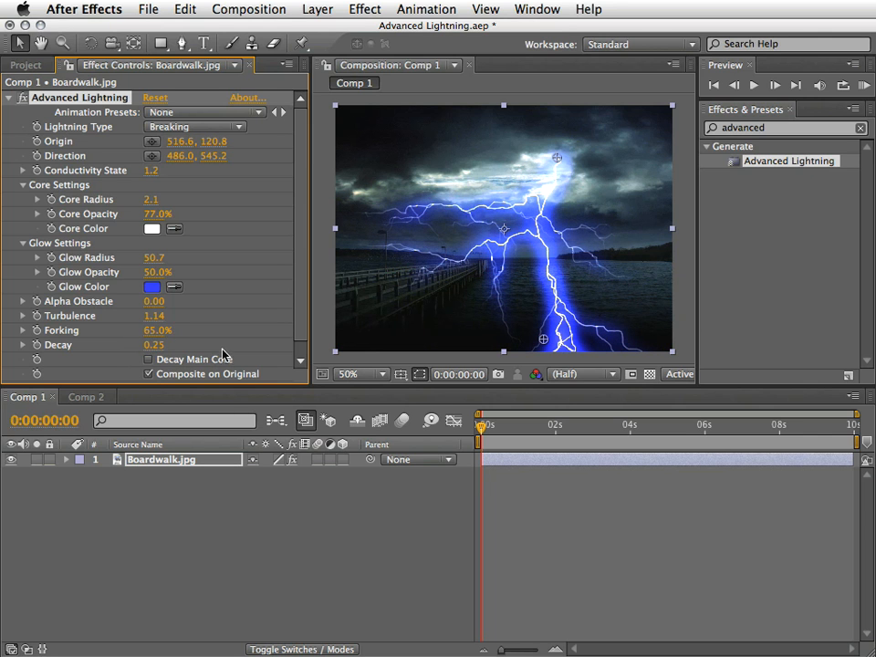
{"action": "left_click", "coordinate": [149, 361]}
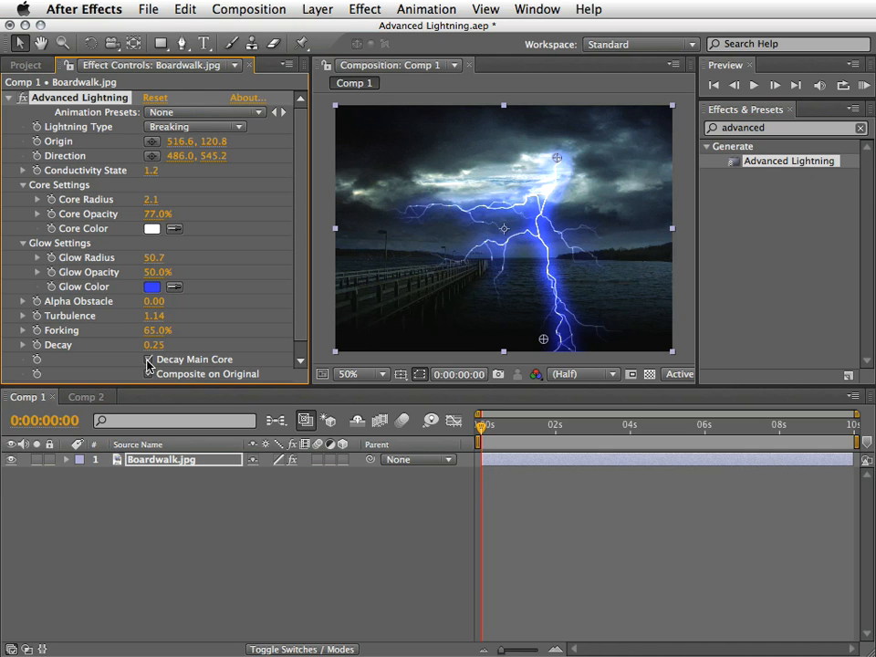
{"action": "left_click", "coordinate": [149, 361]}
In the Expert Settings, set Complexity to 10 and Min. Forkdistance to 74.
{"action": "left_click_drag", "start_coordinate": [298, 323], "coordinate": [292, 340]}
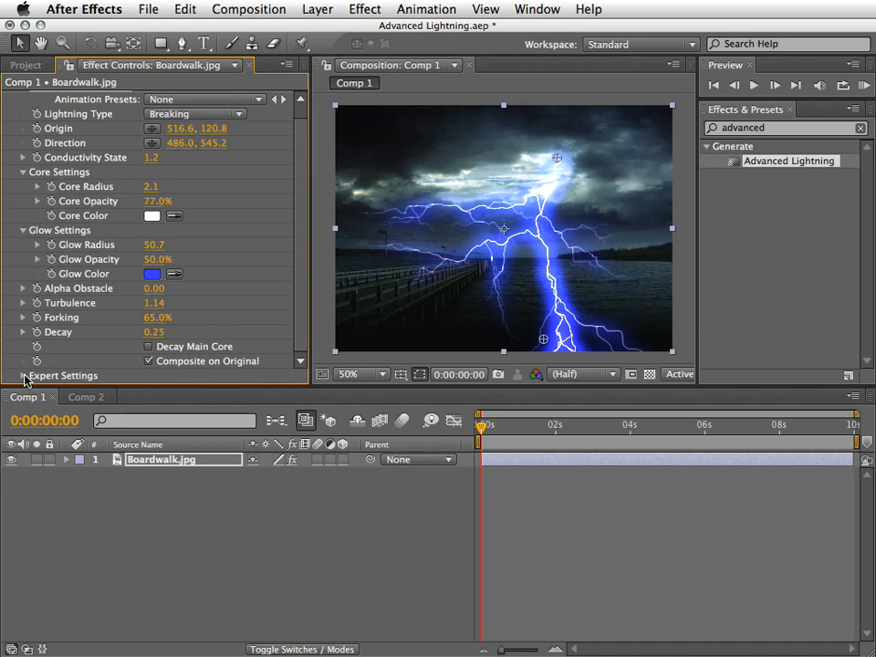
{"action": "left_click", "coordinate": [22, 376]}
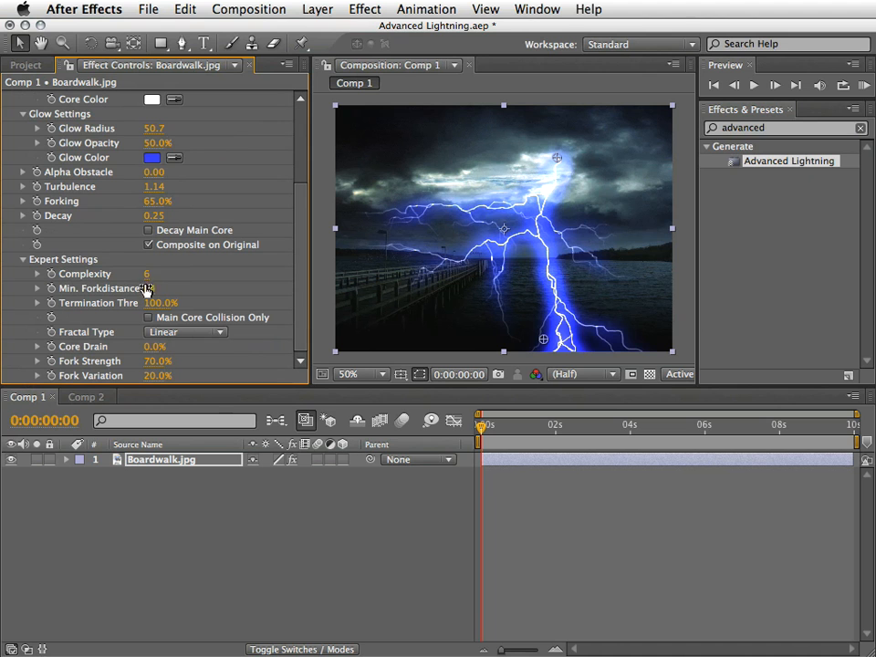
{"action": "mouse_move", "coordinate": [147, 274]}
{"action": "left_mouse_down"}
{"action": "mouse_move", "coordinate": [161, 274]}
{"action": "mouse_move", "coordinate": [138, 275]}
{"action": "mouse_move", "coordinate": [178, 291]}
{"action": "mouse_move", "coordinate": [155, 290]}
{"action": "left_mouse_up"}
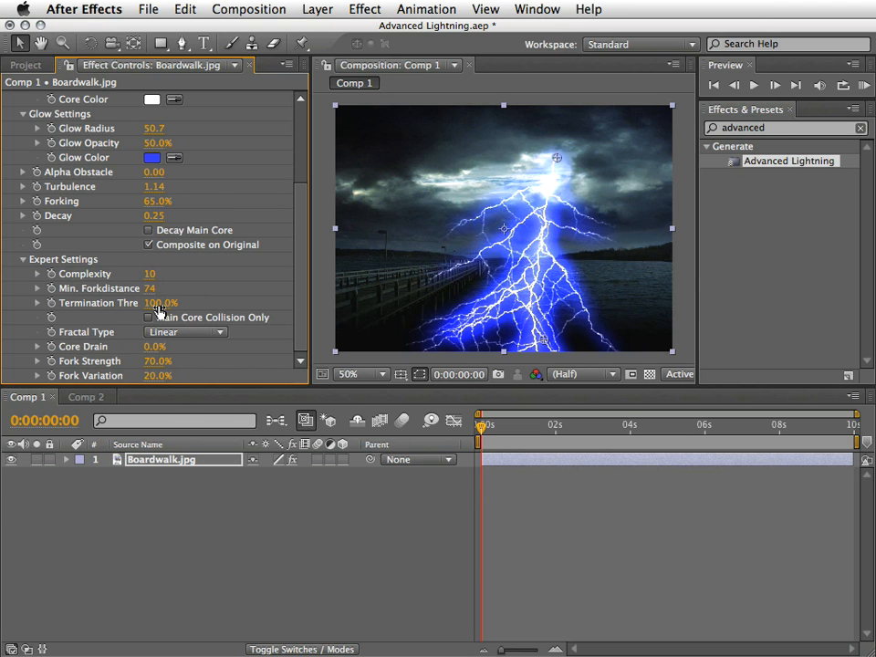
Set the Termination Threshold to 98.7% and toggle Main Core Collision Only on and back off.
{"action": "left_click_drag", "start_coordinate": [155, 311], "coordinate": [137, 321]}
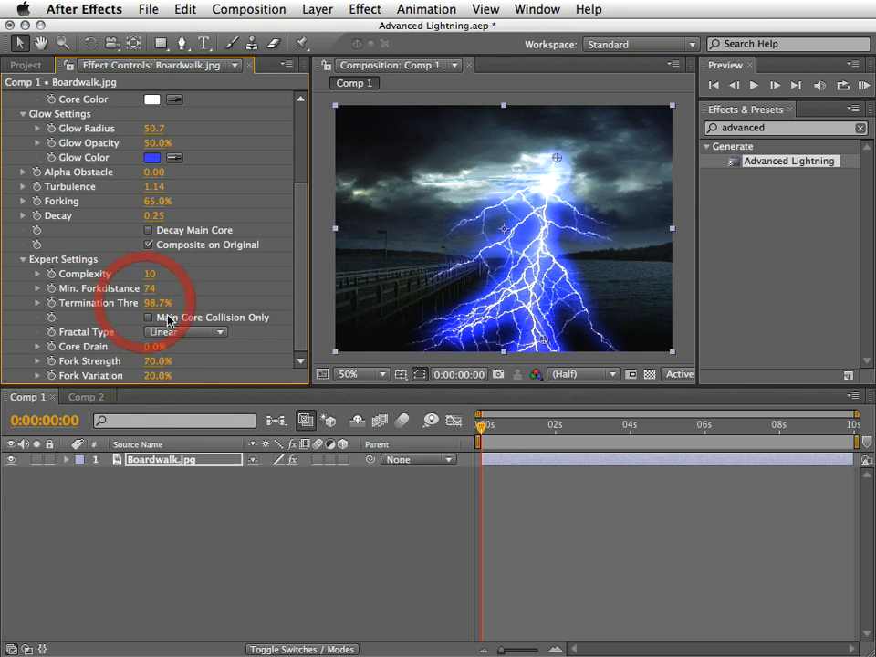
{"action": "left_click", "coordinate": [173, 317]}
{"action": "left_click", "coordinate": [156, 316]}
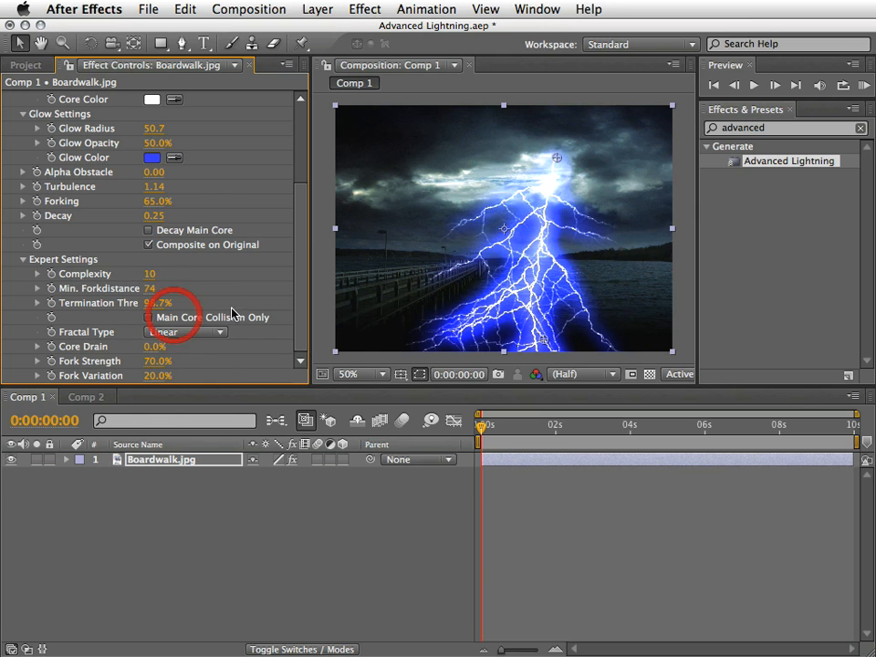
Set the Fractal Type to Semi Linear, with Core Drain 15%, Fork Strength 69% and Fork Variation 36%.
{"action": "left_click", "coordinate": [205, 333]}
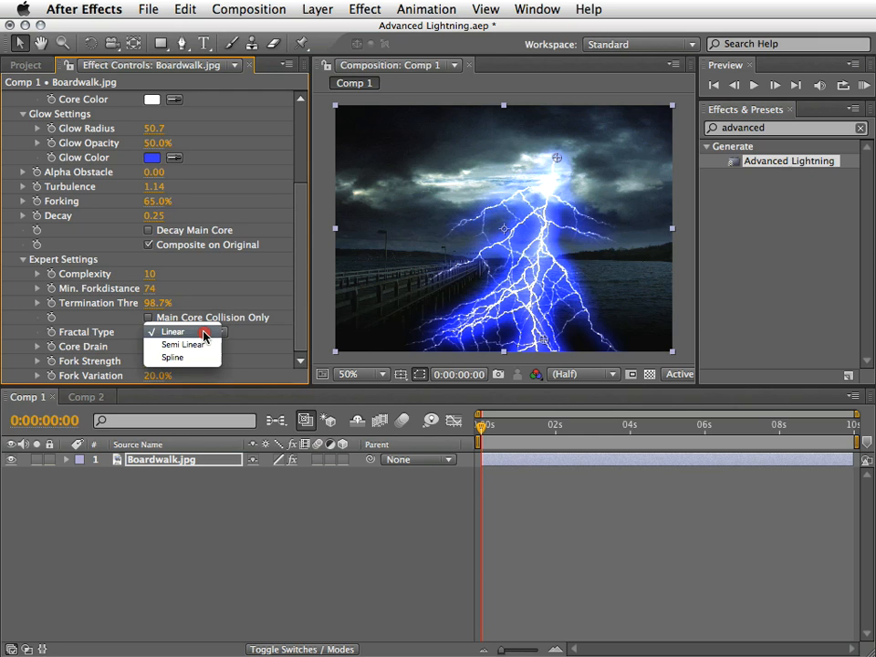
{"action": "left_click", "coordinate": [204, 342]}
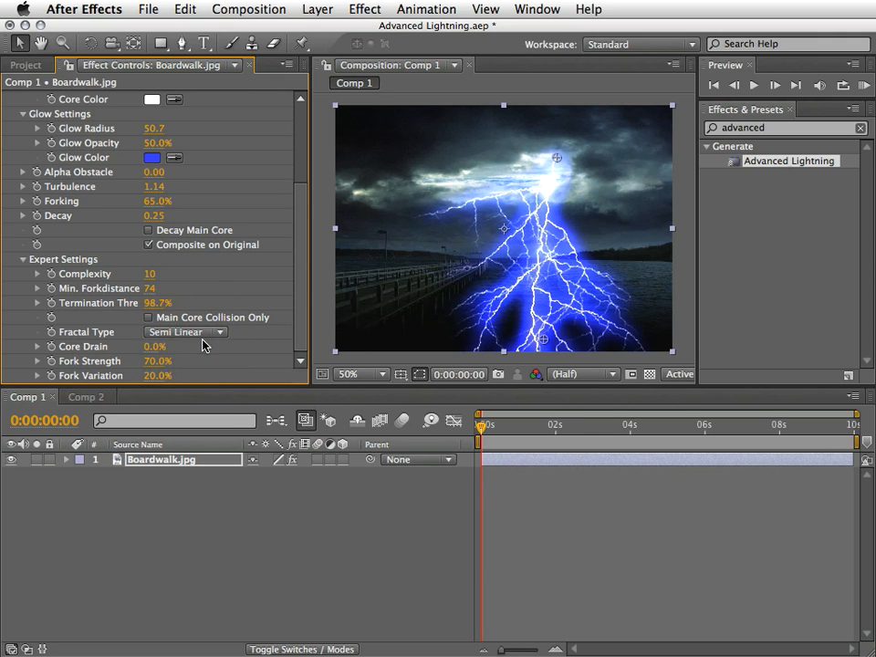
{"action": "left_click_drag", "start_coordinate": [153, 352], "coordinate": [176, 374]}
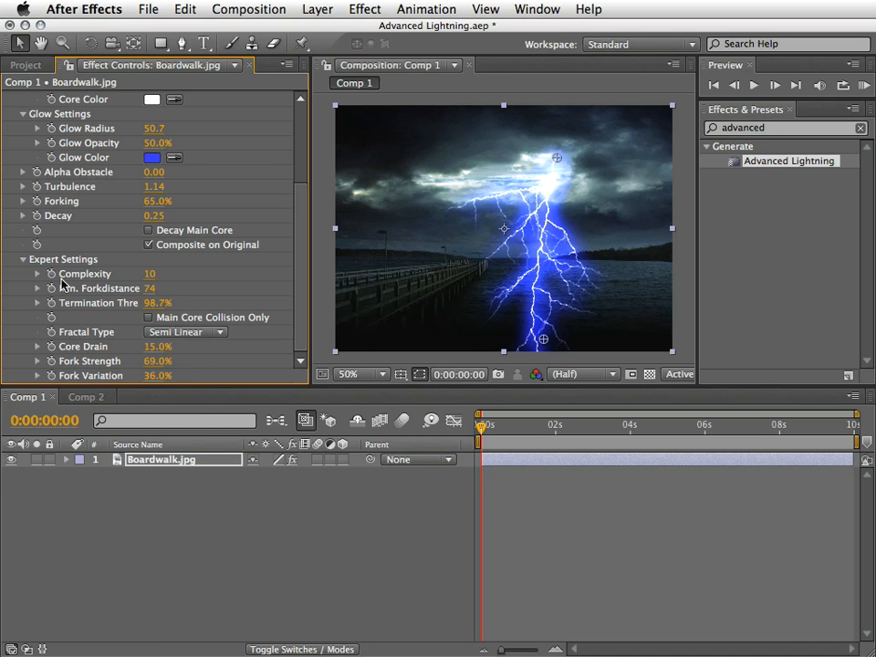
Move the lightning's direction point slightly up the water to about 492.0, 511.2.
{"action": "scroll", "coordinate": [86, 288], "scroll_direction": "up", "scroll_amount": 5}
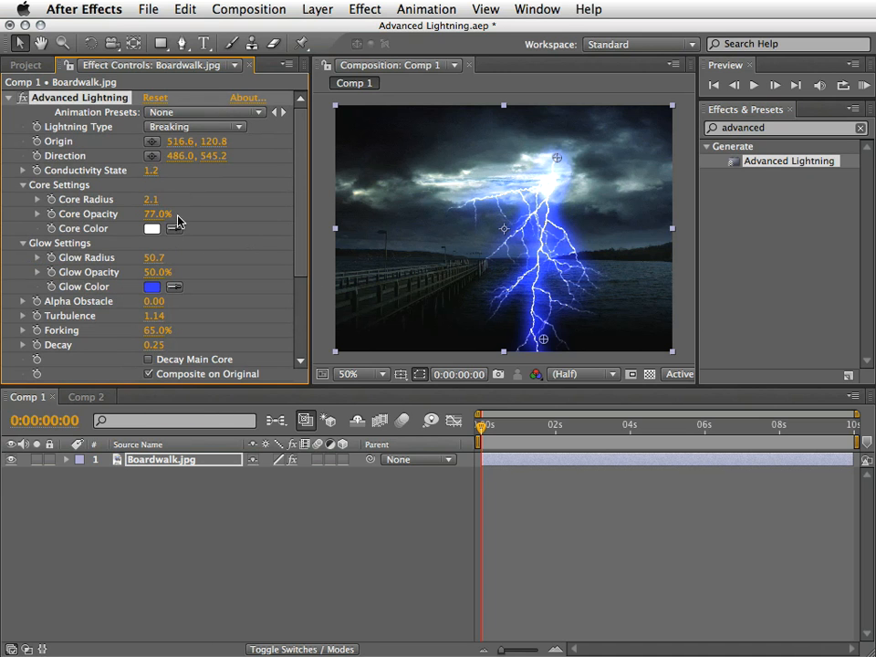
{"action": "mouse_move", "coordinate": [543, 338]}
{"action": "left_mouse_down"}
{"action": "mouse_move", "coordinate": [492, 343]}
{"action": "mouse_move", "coordinate": [480, 334]}
{"action": "mouse_move", "coordinate": [546, 325]}
{"action": "left_mouse_up"}
{"action": "left_click", "coordinate": [71, 304]}
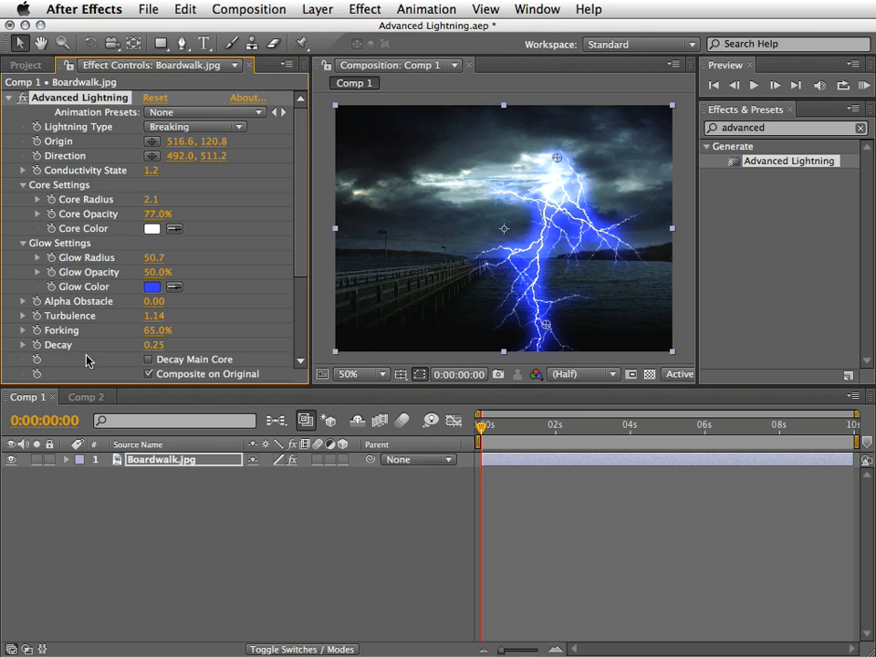
Switch to Comp 2, select the Power.ai layer and check its transparent background with the transparency grid.
{"action": "left_click", "coordinate": [85, 398]}
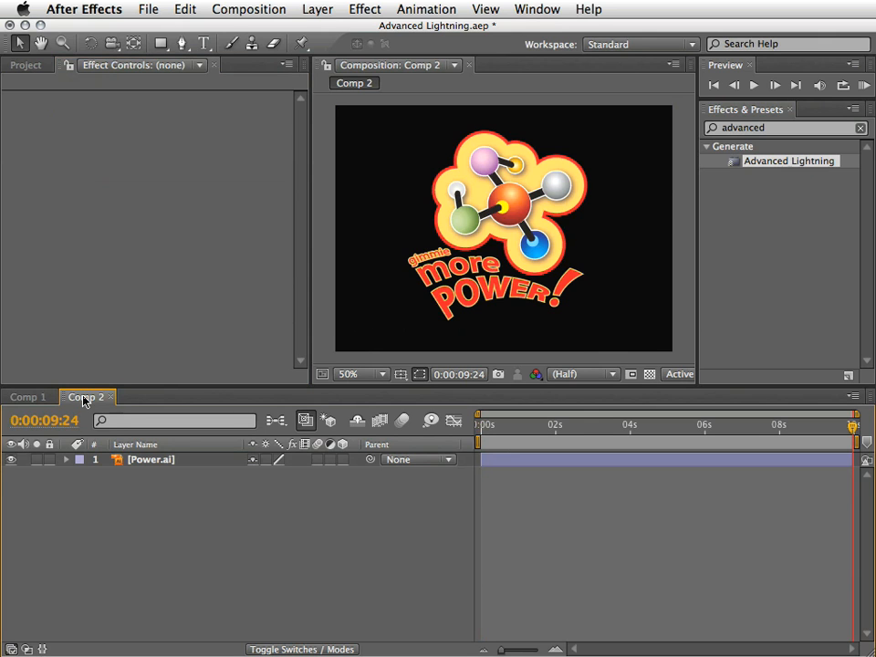
{"action": "left_click", "coordinate": [157, 462]}
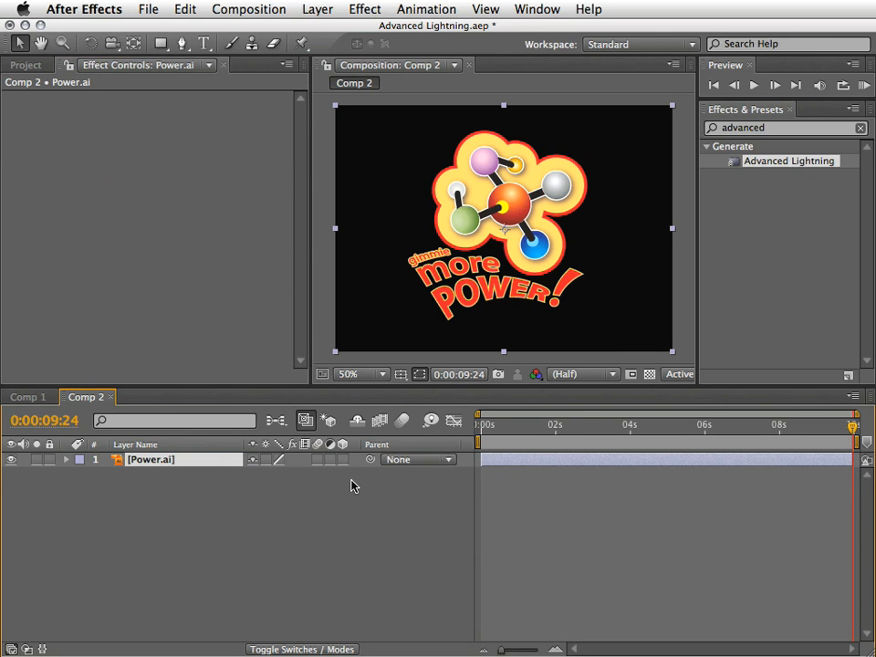
{"action": "left_click", "coordinate": [649, 374]}
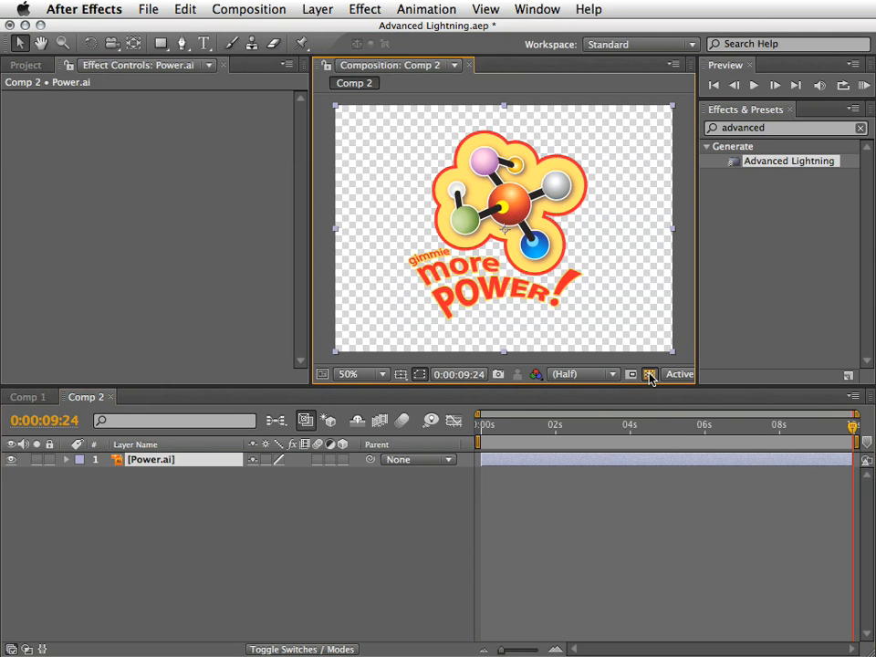
{"action": "left_click", "coordinate": [649, 374]}
Apply Advanced Lightning to the Power.ai layer with Composite on Original enabled and Alpha Obstacle set to 11.40.
{"action": "left_click_drag", "start_coordinate": [784, 161], "coordinate": [354, 298]}
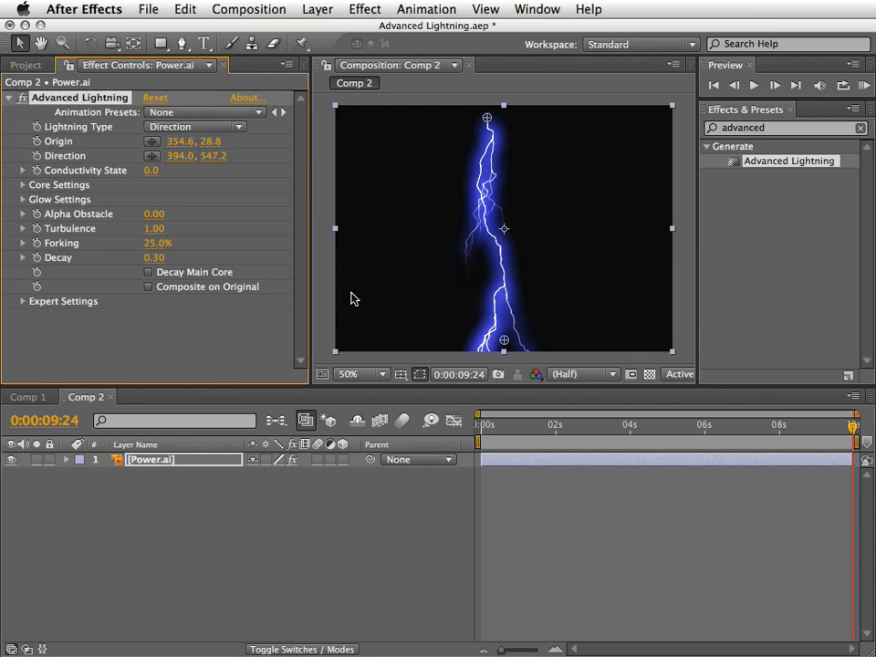
{"action": "left_click", "coordinate": [150, 286]}
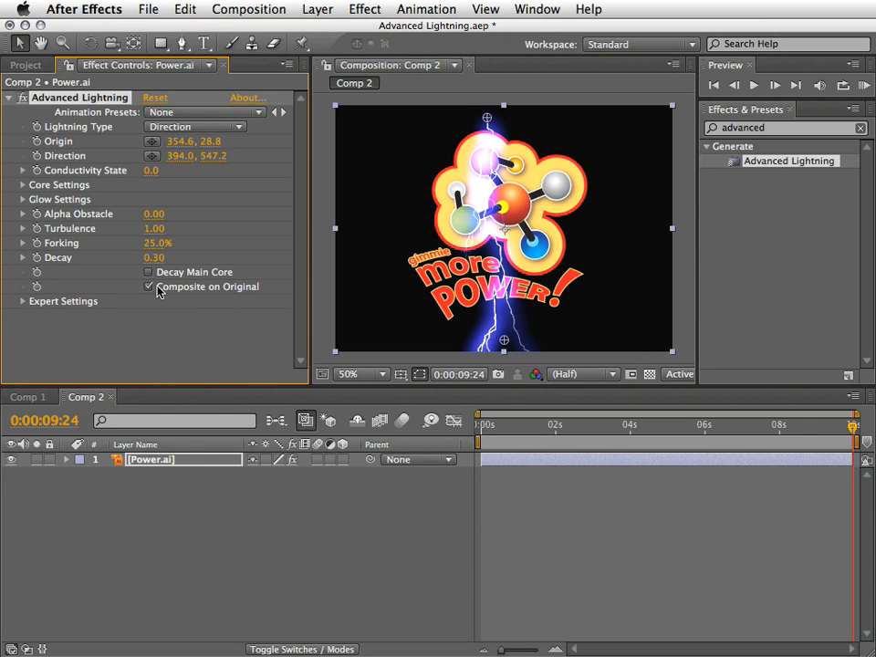
{"action": "left_click", "coordinate": [23, 214]}
{"action": "left_click_drag", "start_coordinate": [161, 238], "coordinate": [268, 244]}
{"action": "mouse_move", "coordinate": [156, 214]}
{"action": "left_mouse_down"}
{"action": "mouse_move", "coordinate": [208, 219]}
{"action": "mouse_move", "coordinate": [170, 220]}
{"action": "left_mouse_up"}
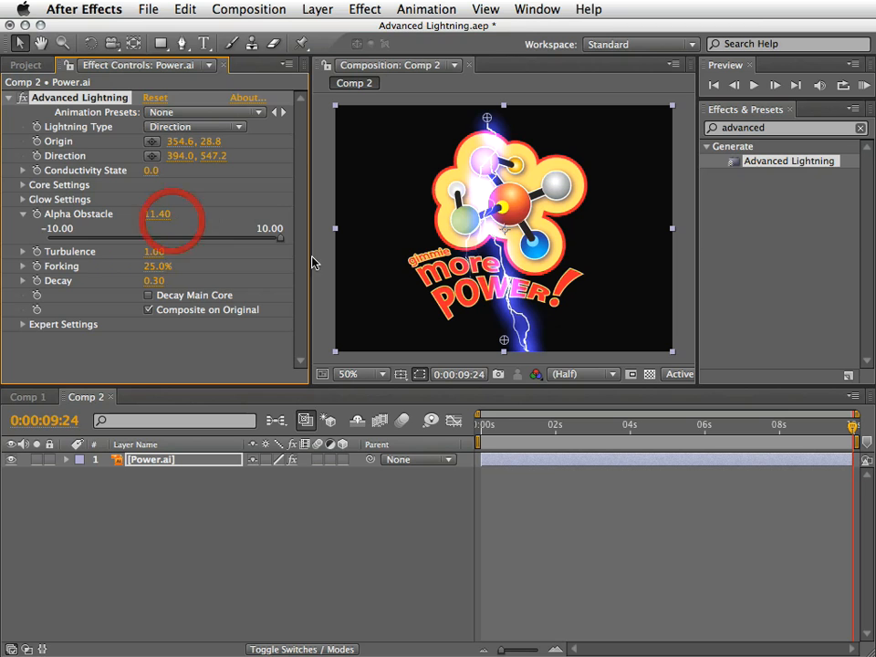
Reposition the lightning beside the artwork, with its origin at about 224.6, 42.8 and its direction point at about 358.0, 469.2.
{"action": "left_click_drag", "start_coordinate": [504, 339], "coordinate": [525, 282]}
{"action": "left_click_drag", "start_coordinate": [486, 117], "coordinate": [386, 121]}
{"action": "left_click_drag", "start_coordinate": [526, 280], "coordinate": [496, 318]}
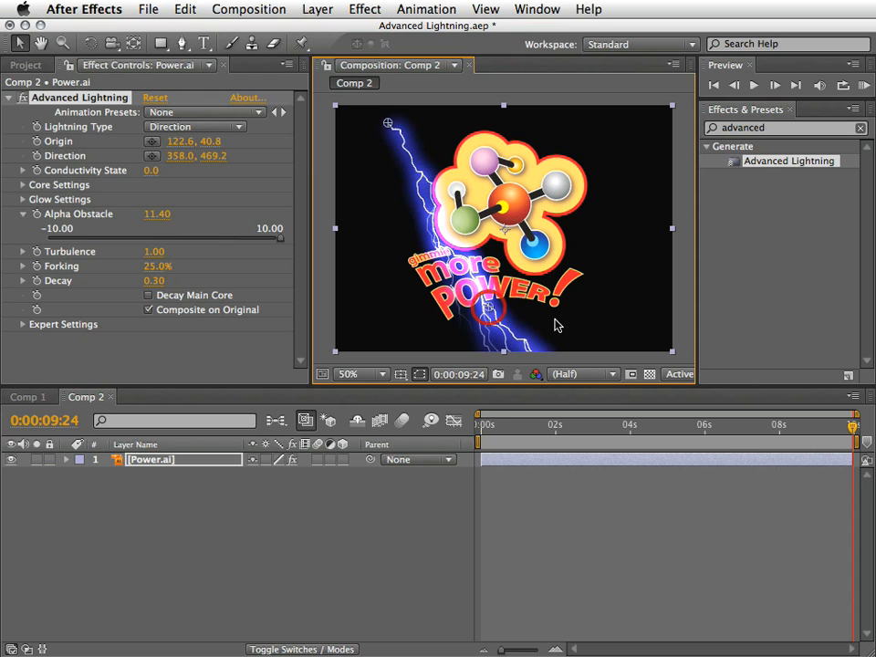
{"action": "left_click_drag", "start_coordinate": [388, 122], "coordinate": [432, 124]}
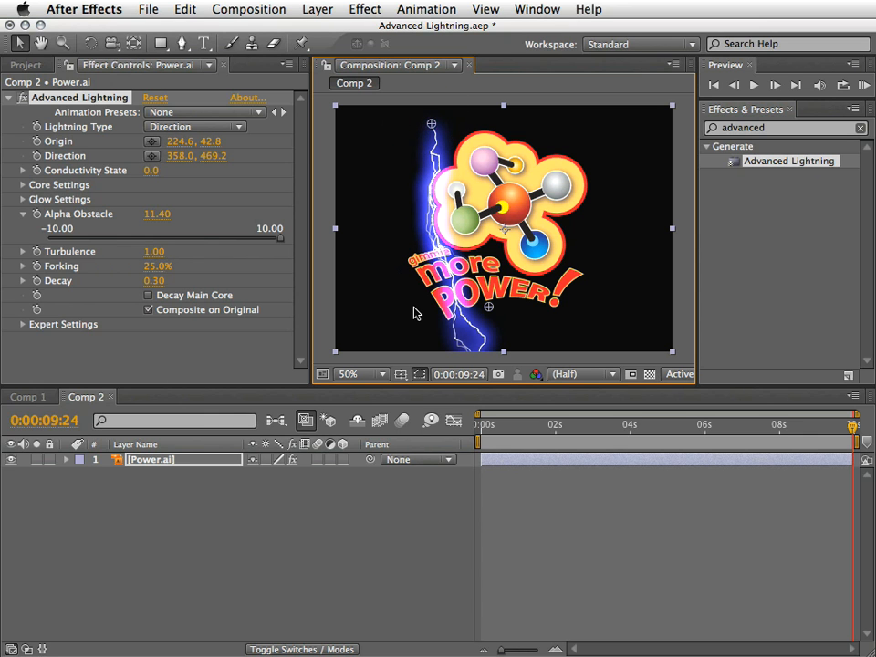
Inspect how the lightning strikes the artwork in a maximized composition view at 100%, then restore the 50% view.
{"action": "key", "text": "grave"}
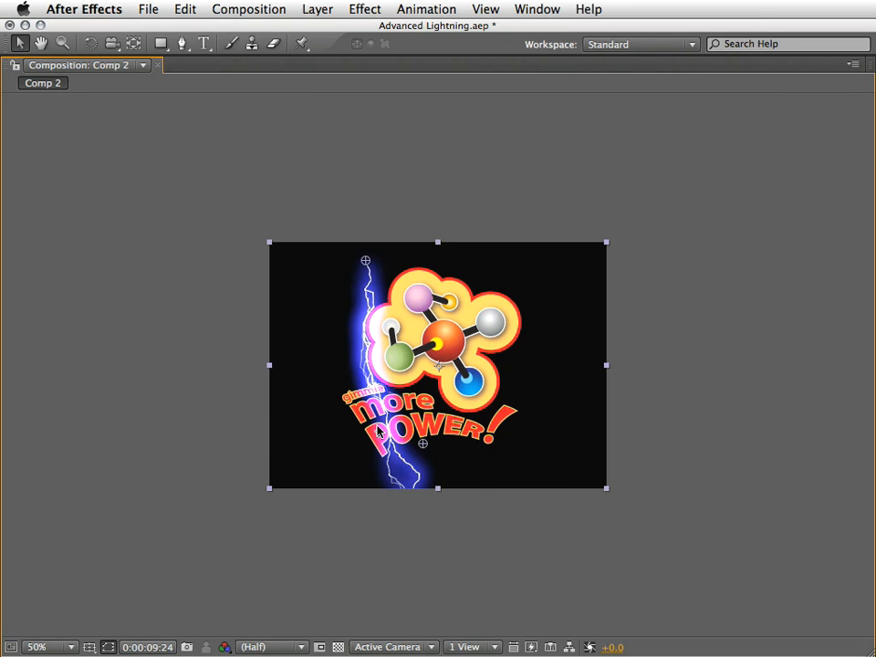
{"action": "key", "text": "period"}
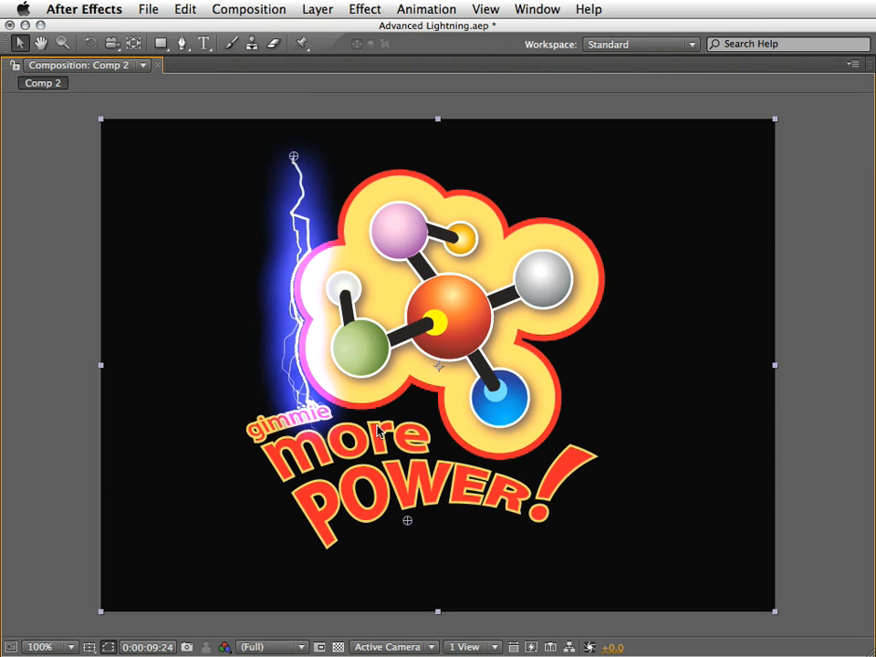
{"action": "key", "text": "grave"}
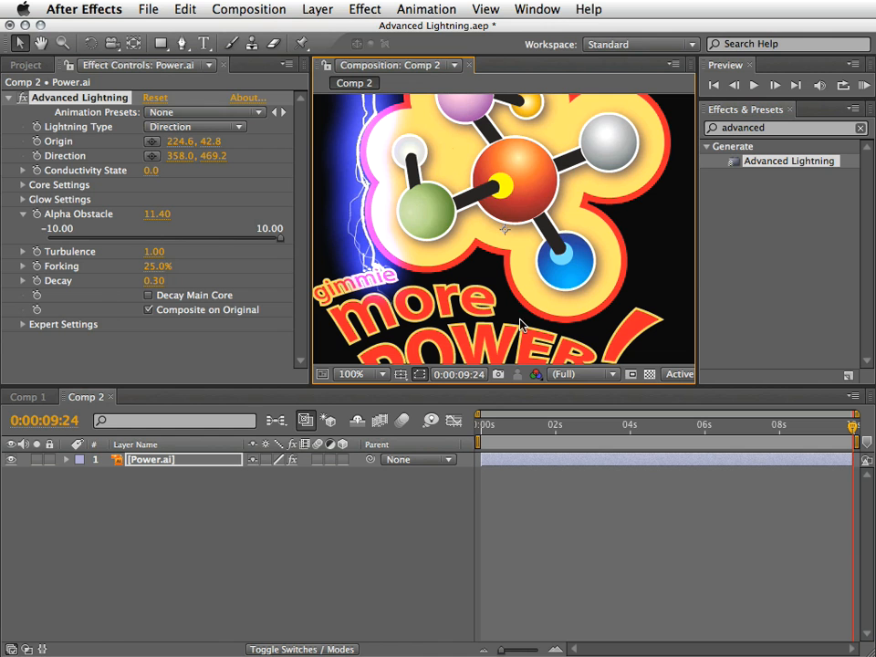
{"action": "key", "text": "comma"}
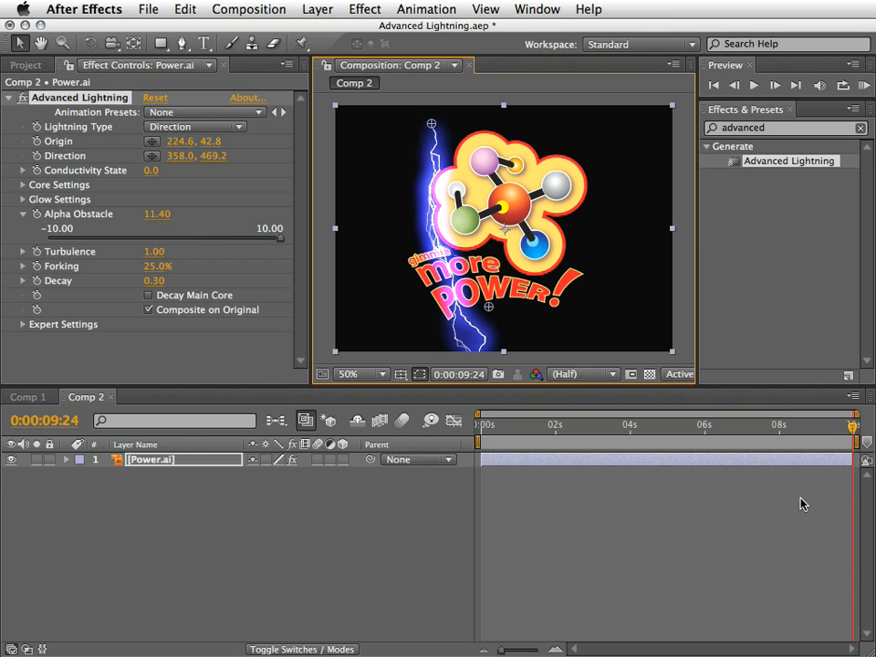
Search the effects for "vector" and highlight CC Vector Blur.
{"action": "left_click", "coordinate": [769, 127]}
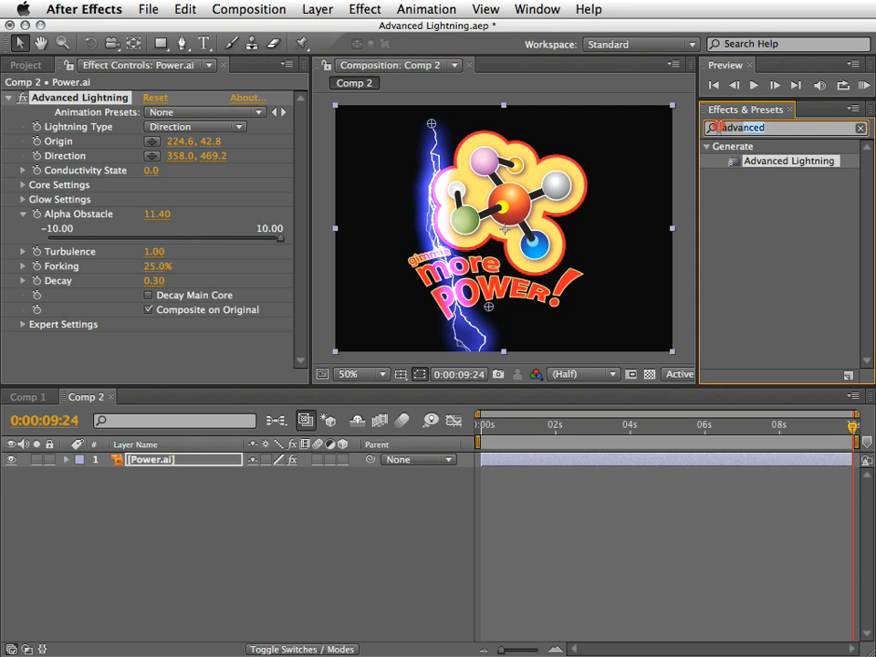
{"action": "type", "text": "vector"}
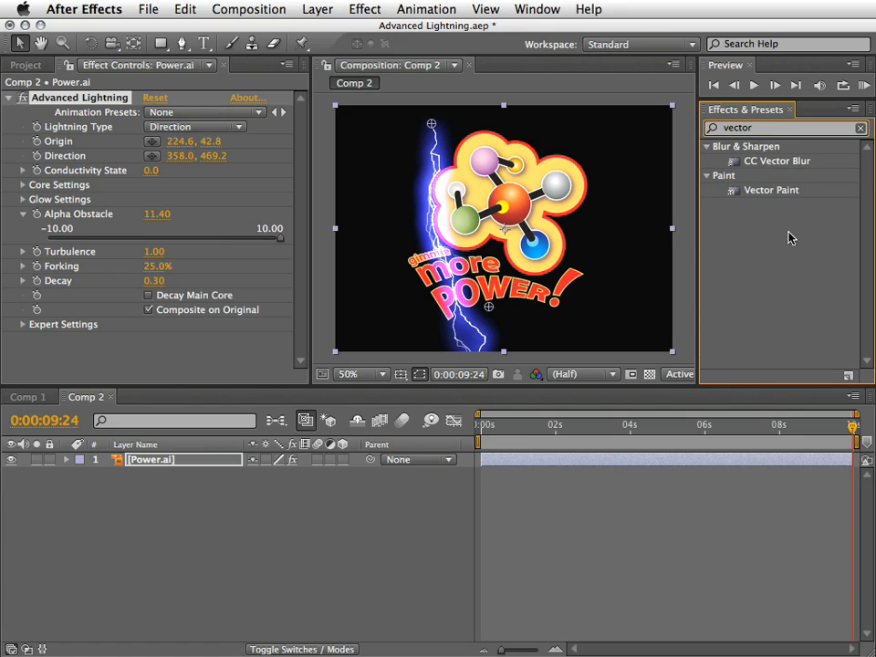
{"action": "left_click", "coordinate": [792, 162]}
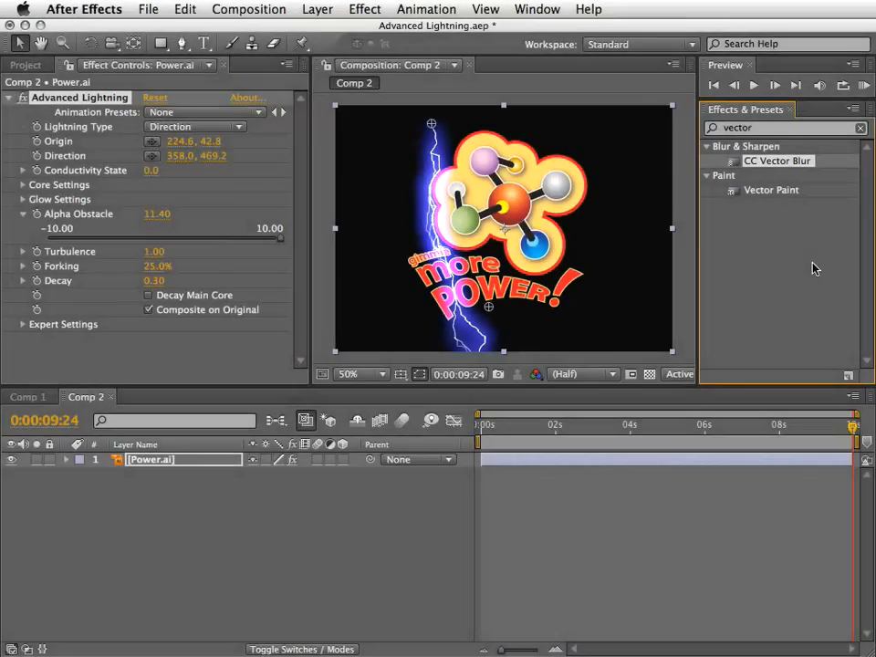
Search the effects for "expos" and highlight the Exposure effect under Color Correction.
{"action": "left_click_drag", "start_coordinate": [766, 127], "coordinate": [705, 129]}
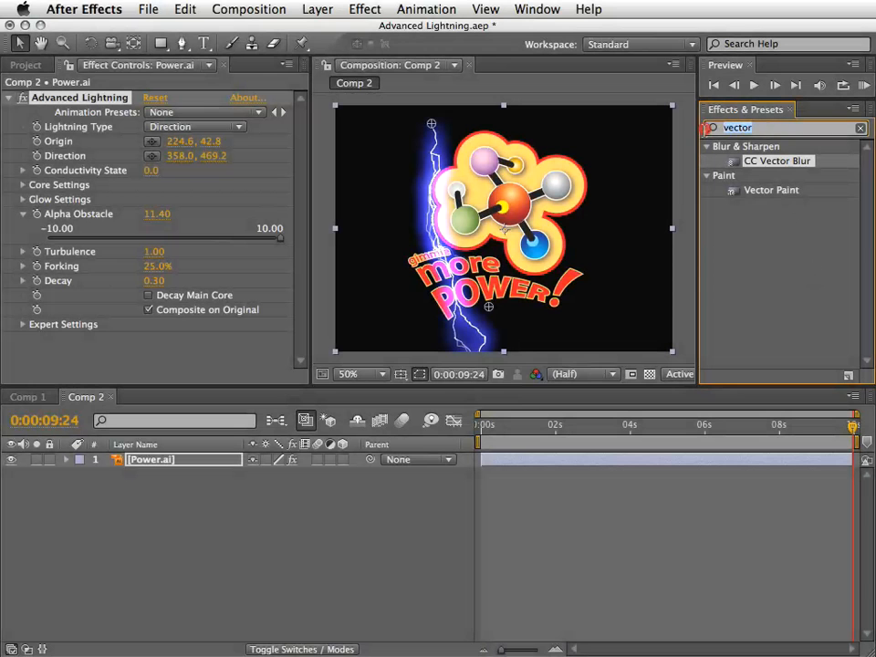
{"action": "type", "text": "exp"}
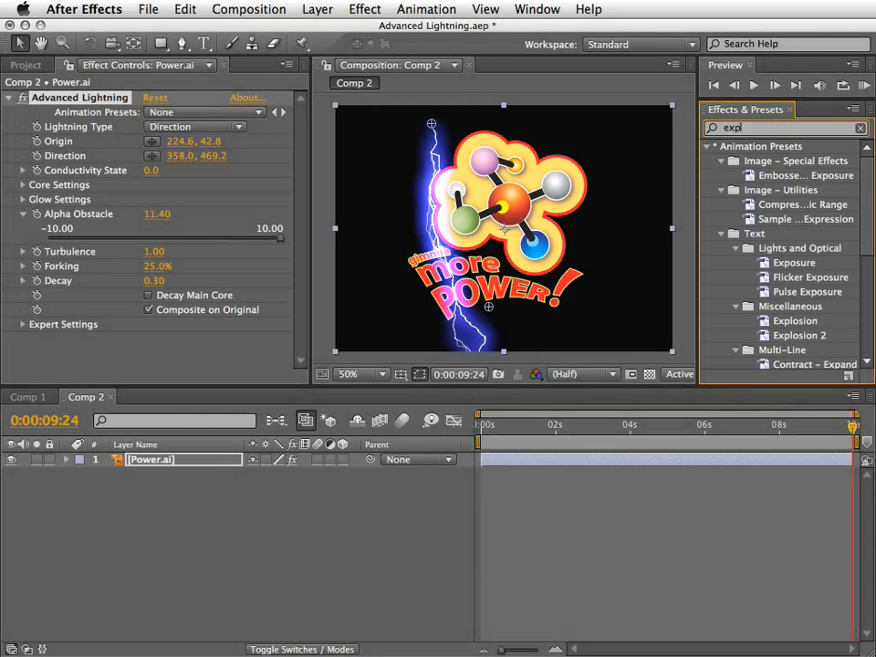
{"action": "type", "text": "o"}
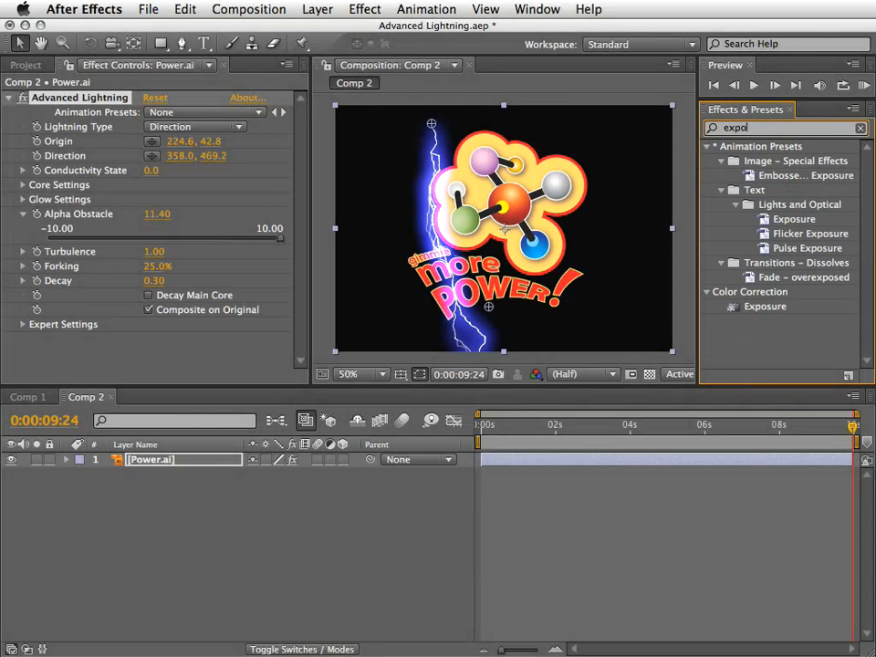
{"action": "type", "text": "s"}
{"action": "left_click", "coordinate": [757, 306]}
{"action": "left_click", "coordinate": [708, 148]}
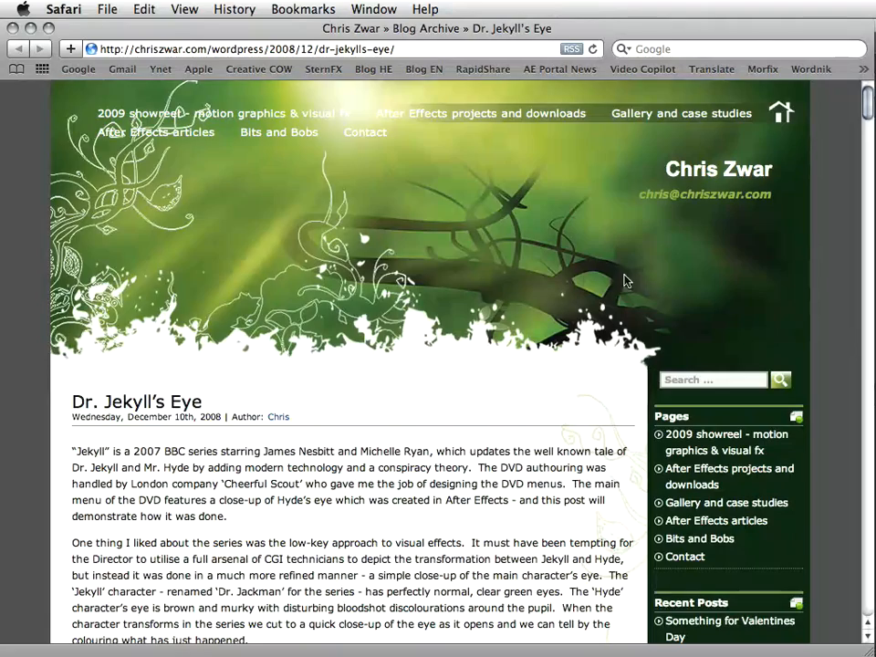
In Safari, look through the Dr. Jekyll's Eye article, from its introduction past the red lightning veins to the mottled yellow texture.
{"action": "scroll", "coordinate": [602, 292], "scroll_direction": "down", "scroll_amount": 10}
{"action": "scroll", "coordinate": [584, 301], "scroll_direction": "down", "scroll_amount": 19}
{"action": "scroll", "coordinate": [585, 312], "scroll_direction": "down", "scroll_amount": 20}
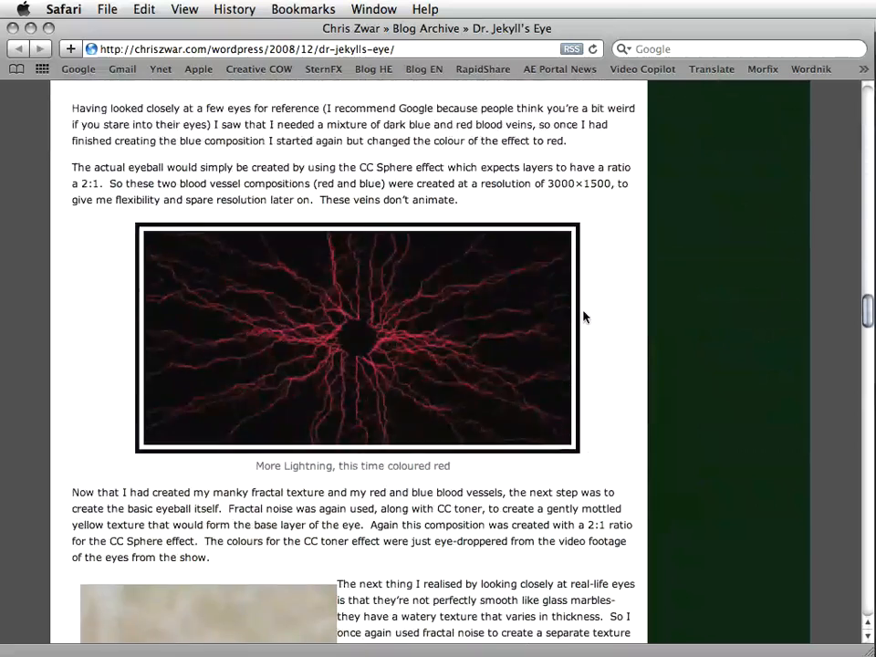
{"action": "scroll", "coordinate": [584, 317], "scroll_direction": "down", "scroll_amount": 5}
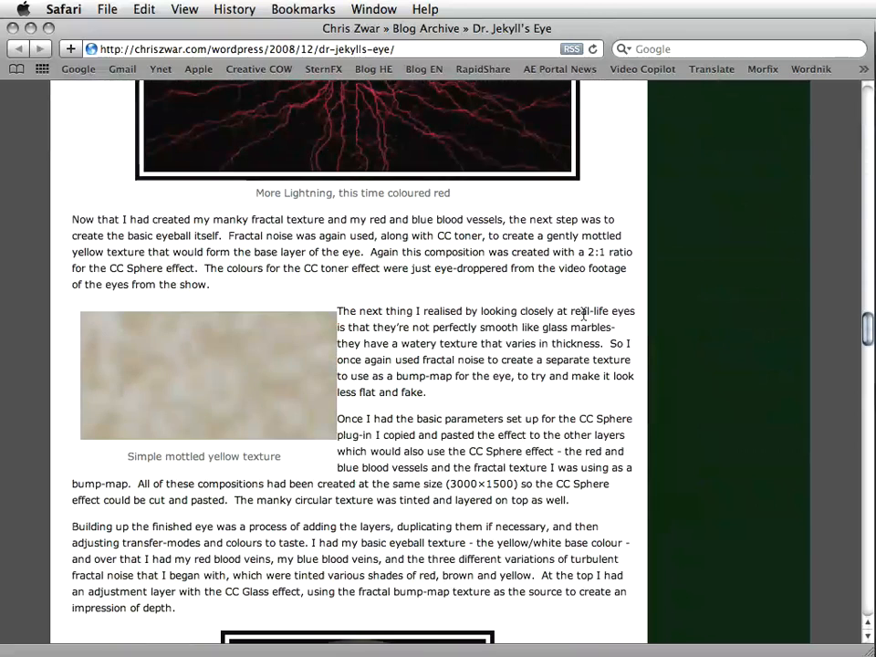